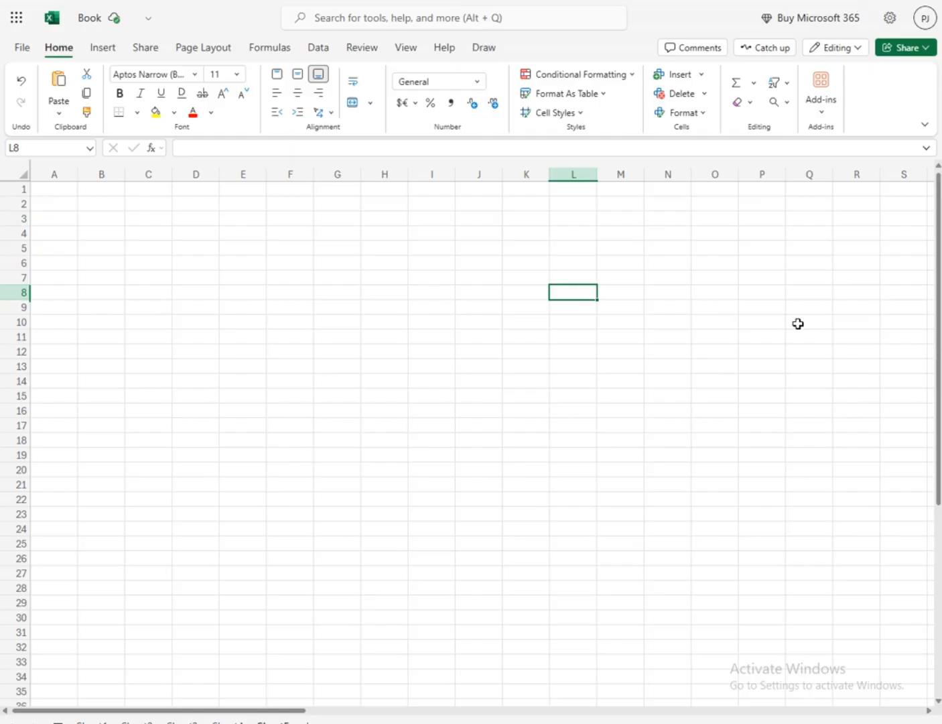
Merge and centre the cell range A1:H6 to make a title block
click(301, 275)
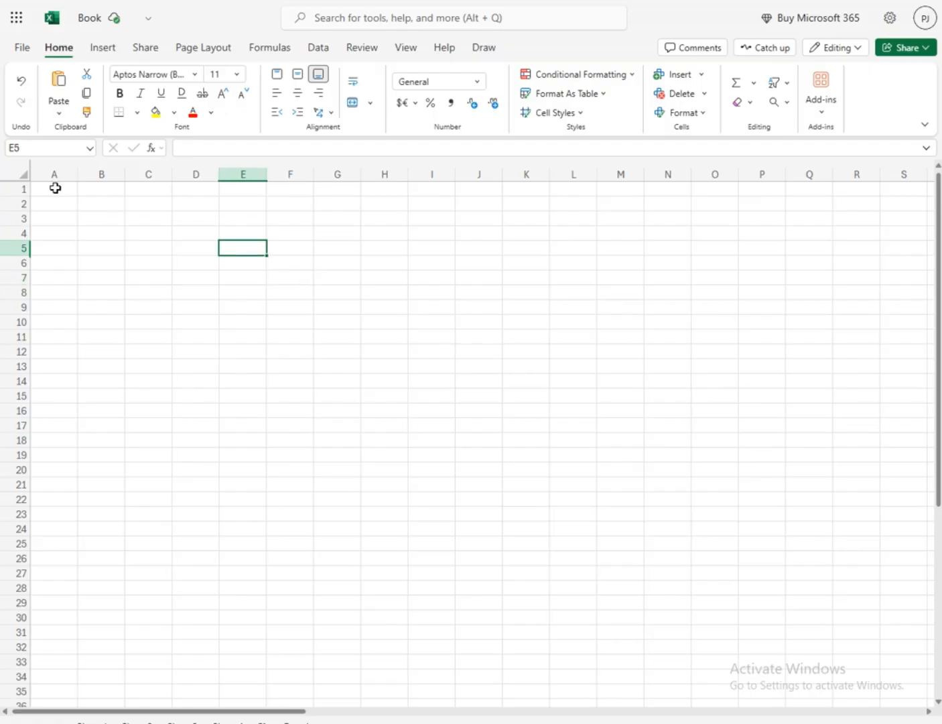
drag(55, 188, 399, 263)
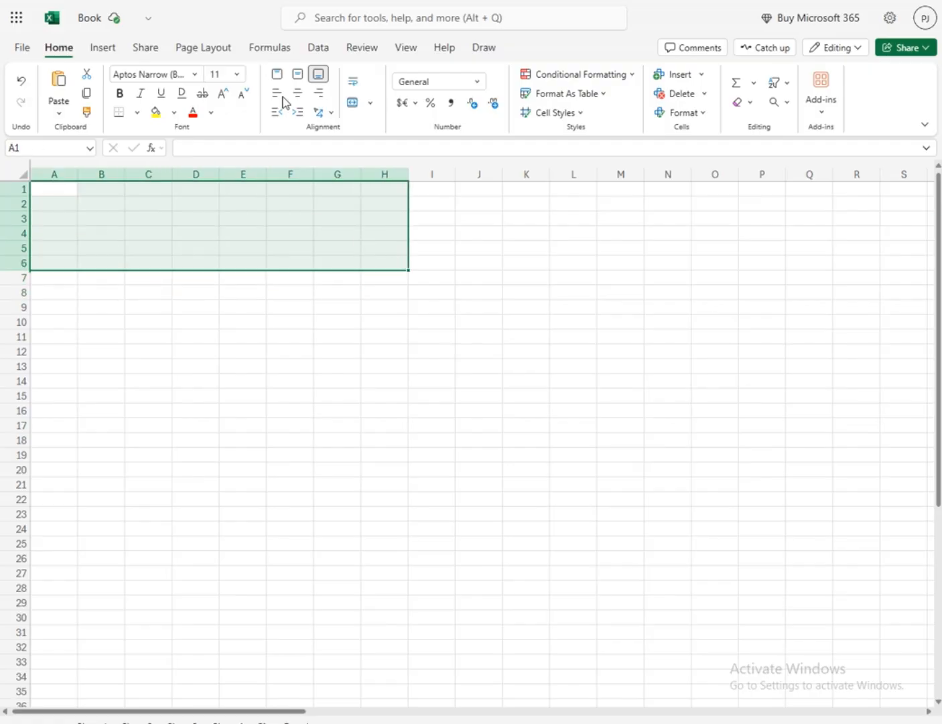
click(352, 105)
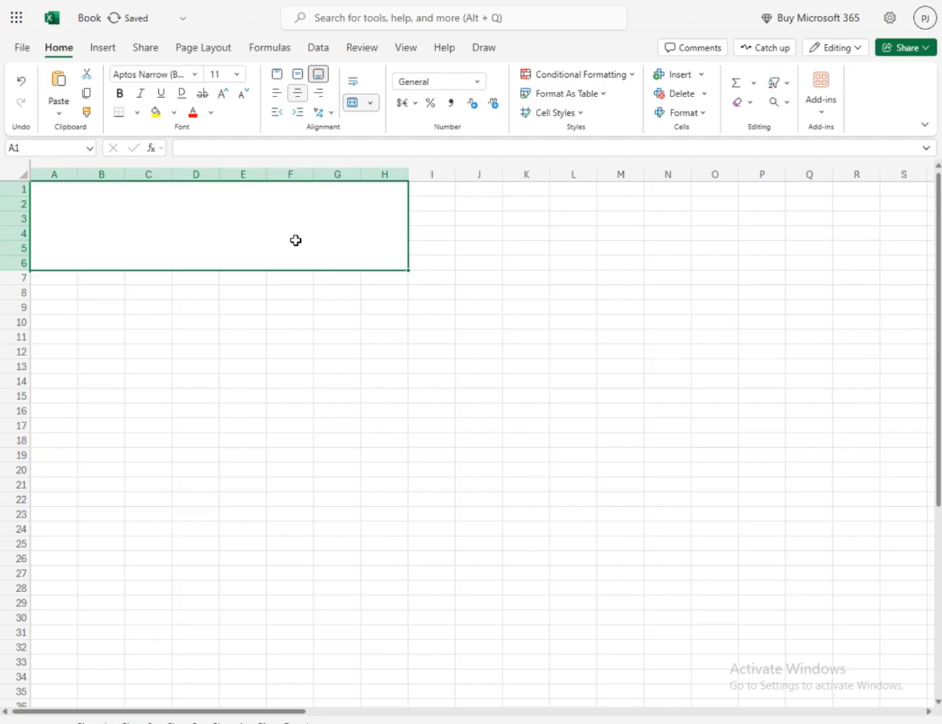
Enter the title "hlookup" in the merged cell A1:H6
text(hloo)
key(BackSpace)
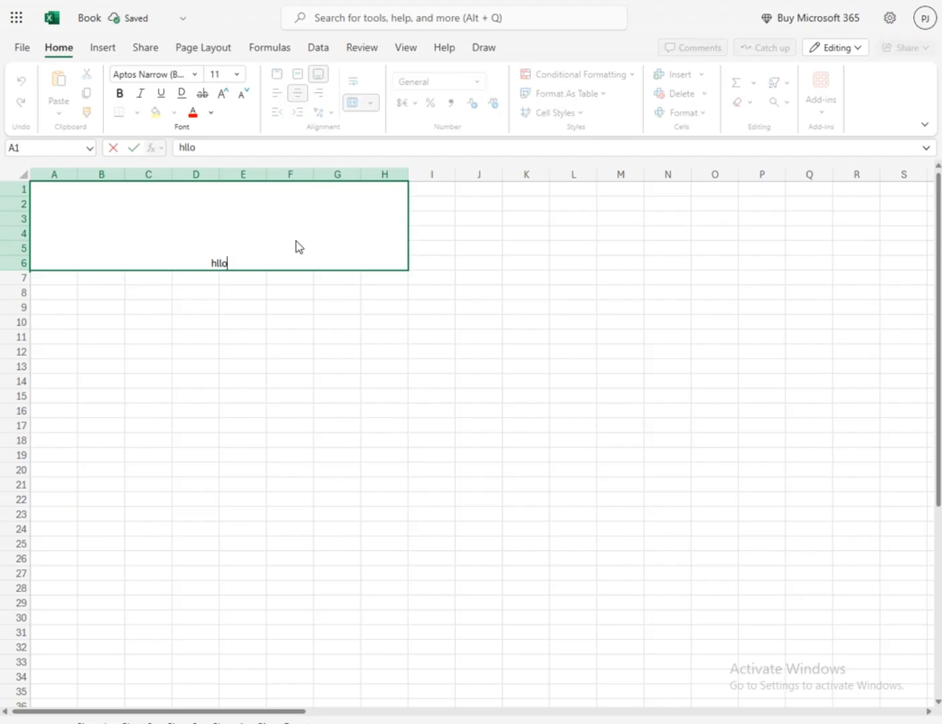
key(BackSpace)
text(ookyp)
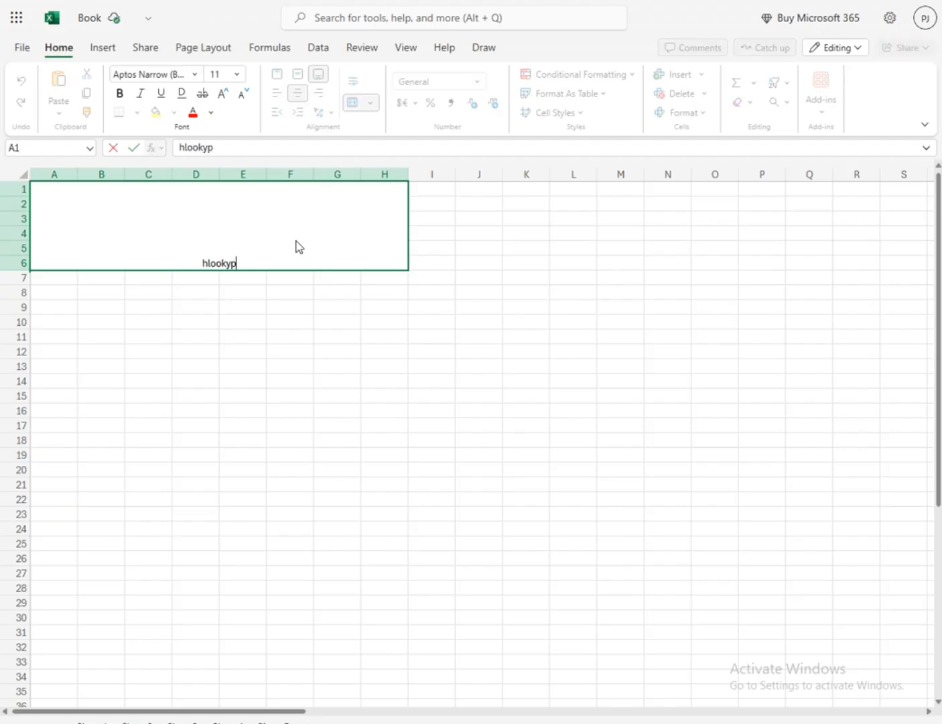
key(BackSpace)
key(BackSpace)
text(upo)
key(BackSpace)
key(ctrl+Return)
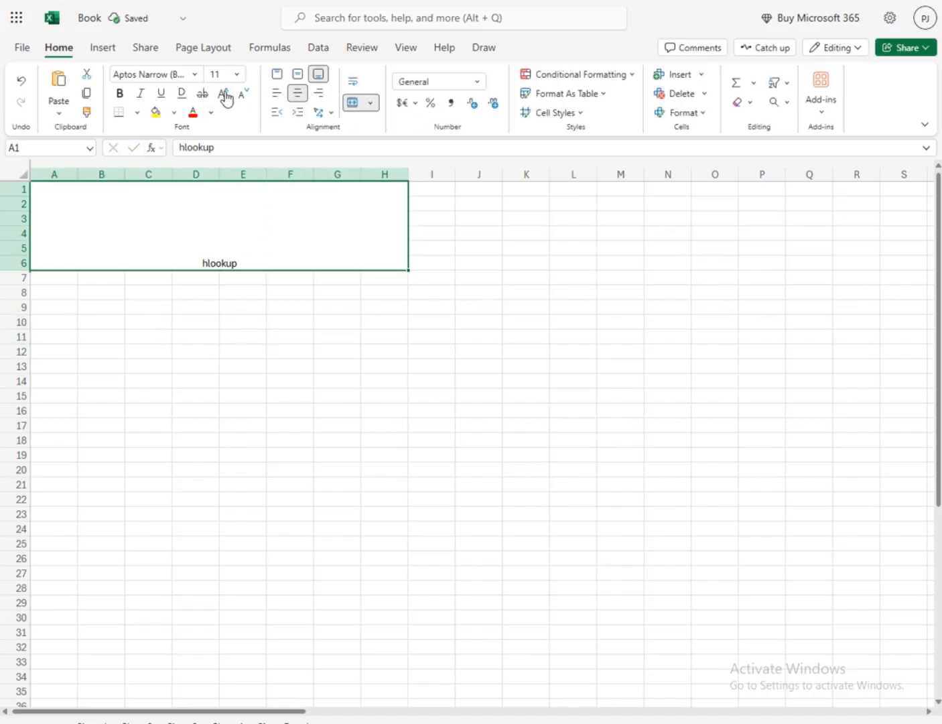
Enlarge the "hlookup" title to font size 72 and align it vertically to the middle of its cell
click(225, 93)
click(225, 93)
click(225, 93)
click(225, 93)
click(225, 93)
click(298, 77)
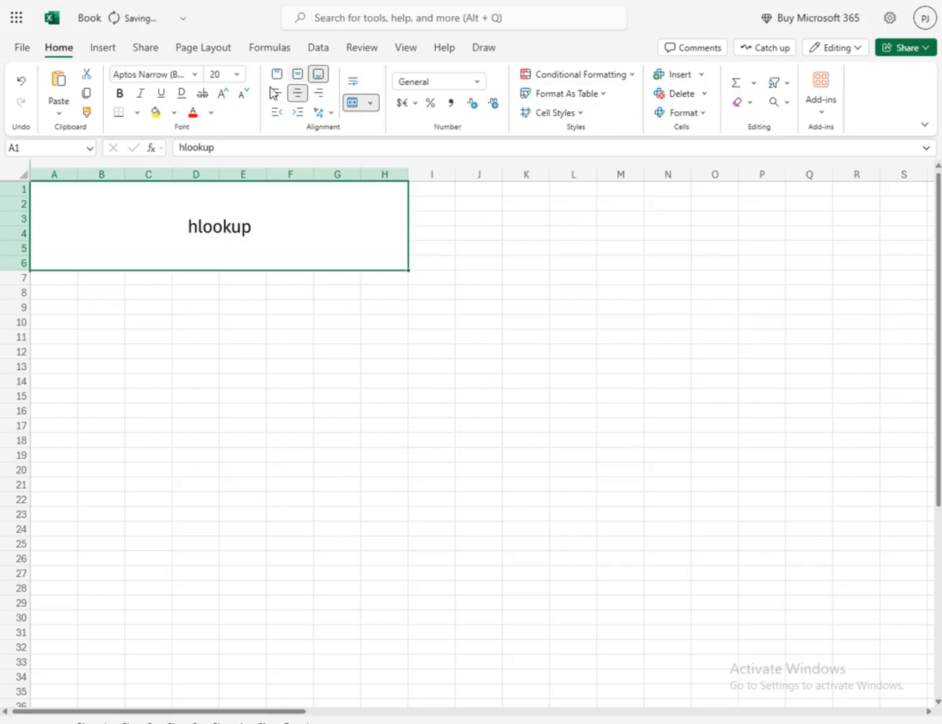
click(224, 94)
click(224, 94)
click(224, 94)
click(224, 94)
click(224, 94)
click(224, 94)
click(223, 94)
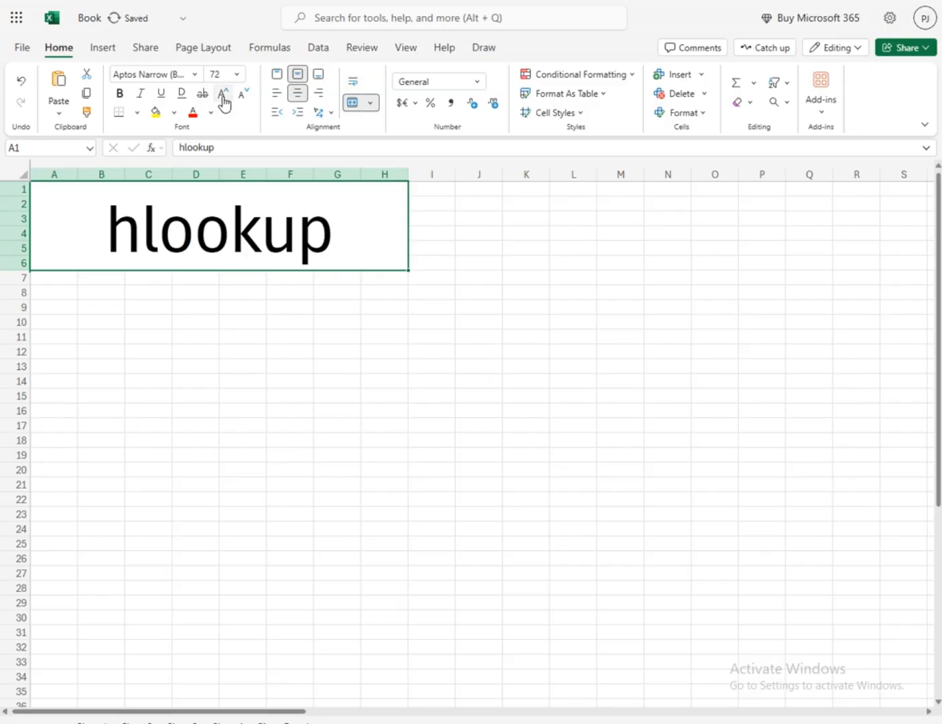
Format the title cell with a light blue fill and bold dark blue text
click(175, 112)
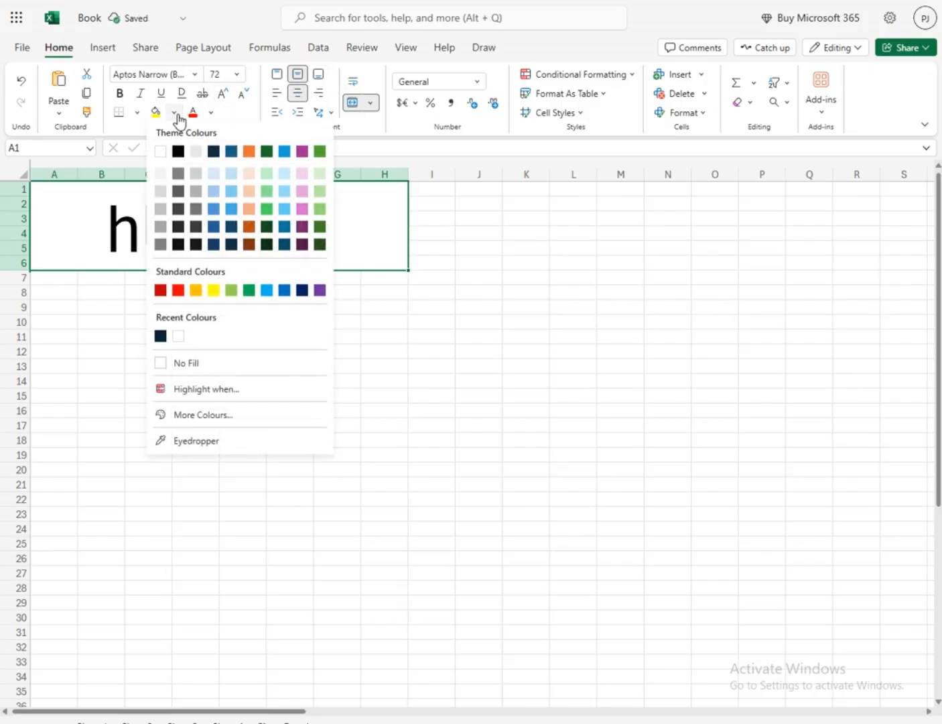
click(233, 178)
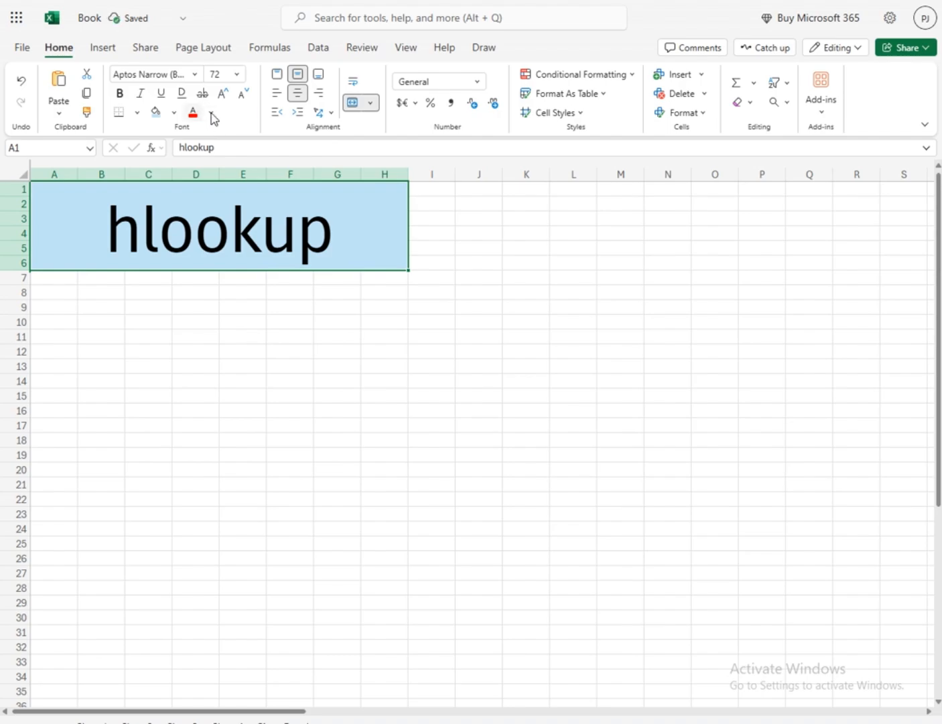
click(211, 112)
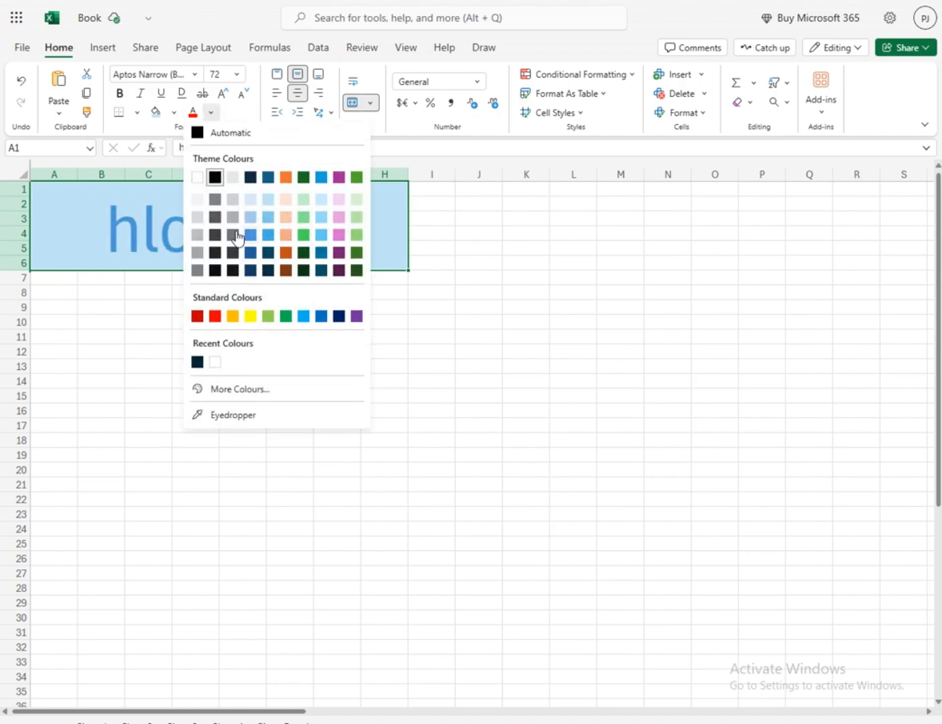
click(251, 254)
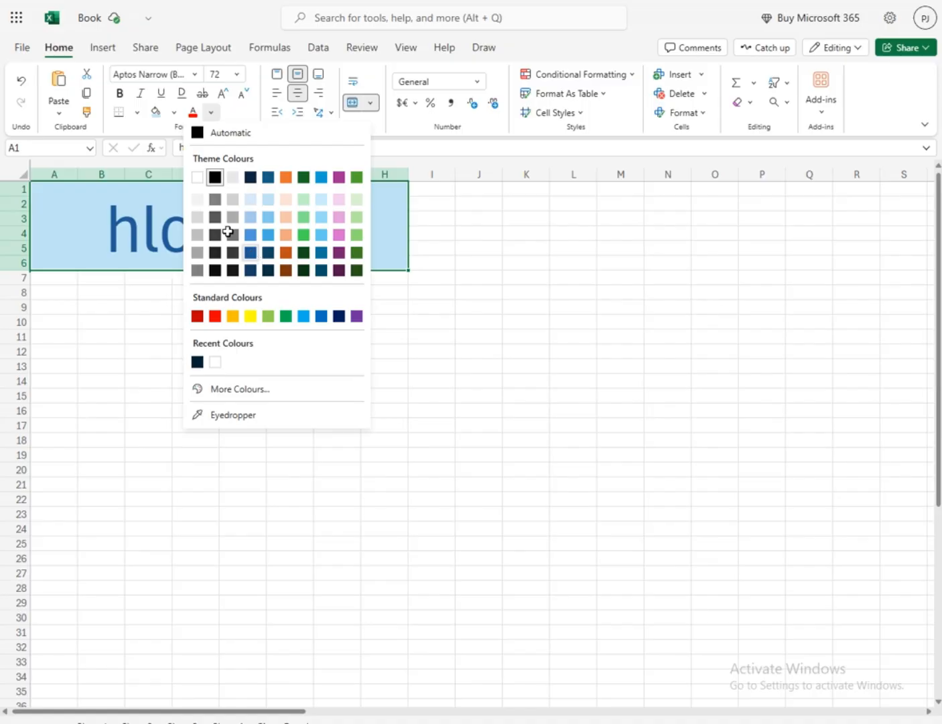
click(119, 93)
click(150, 332)
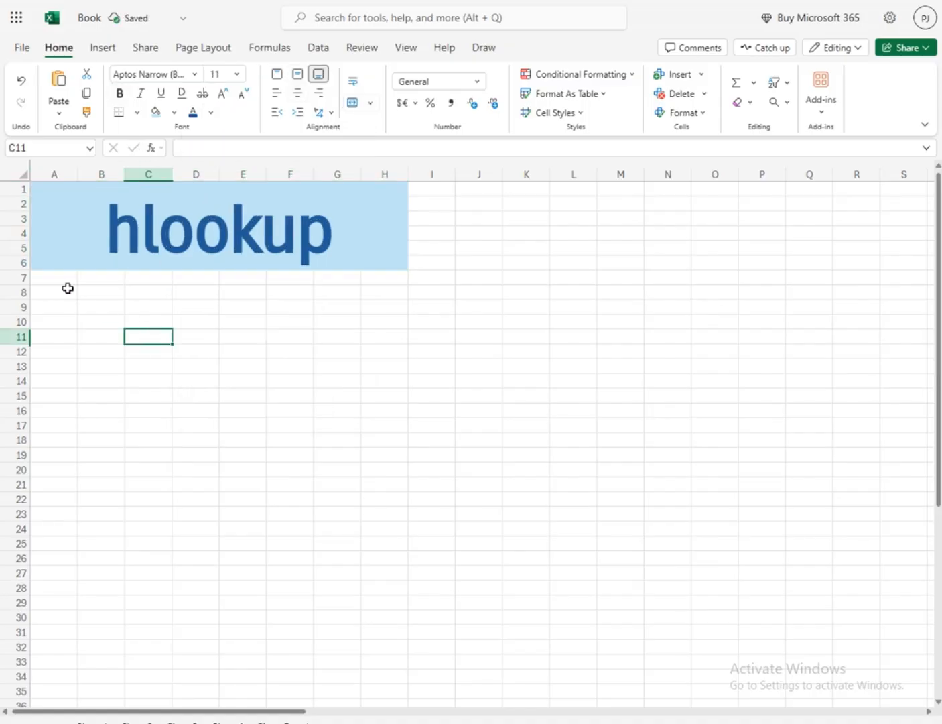
Enter the row labels "s.no" in A7 and "name" in A8
click(65, 276)
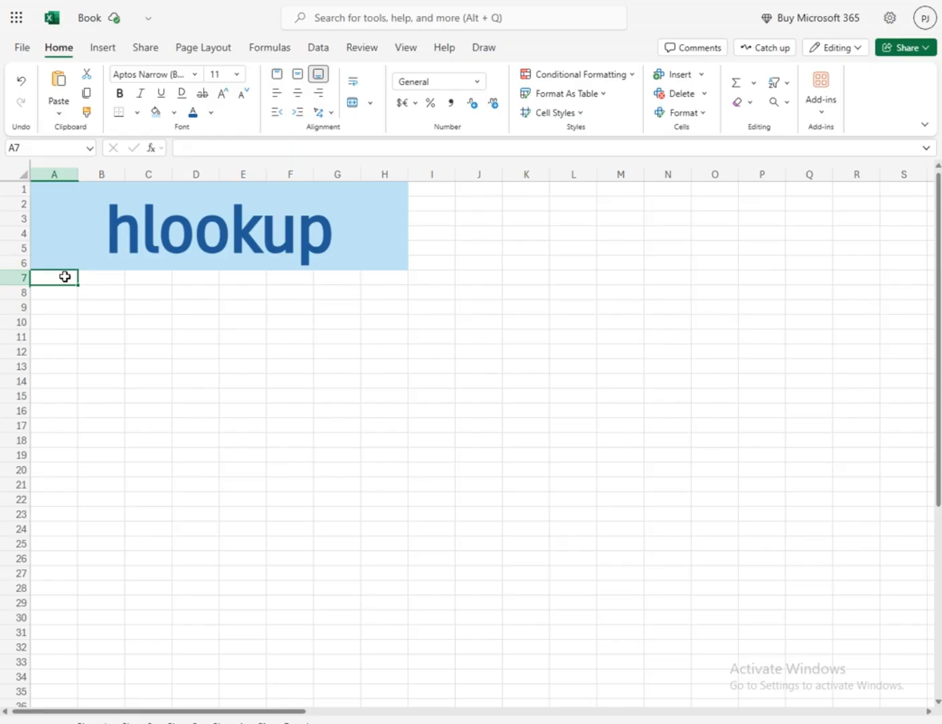
text(ss)
key(BackSpace)
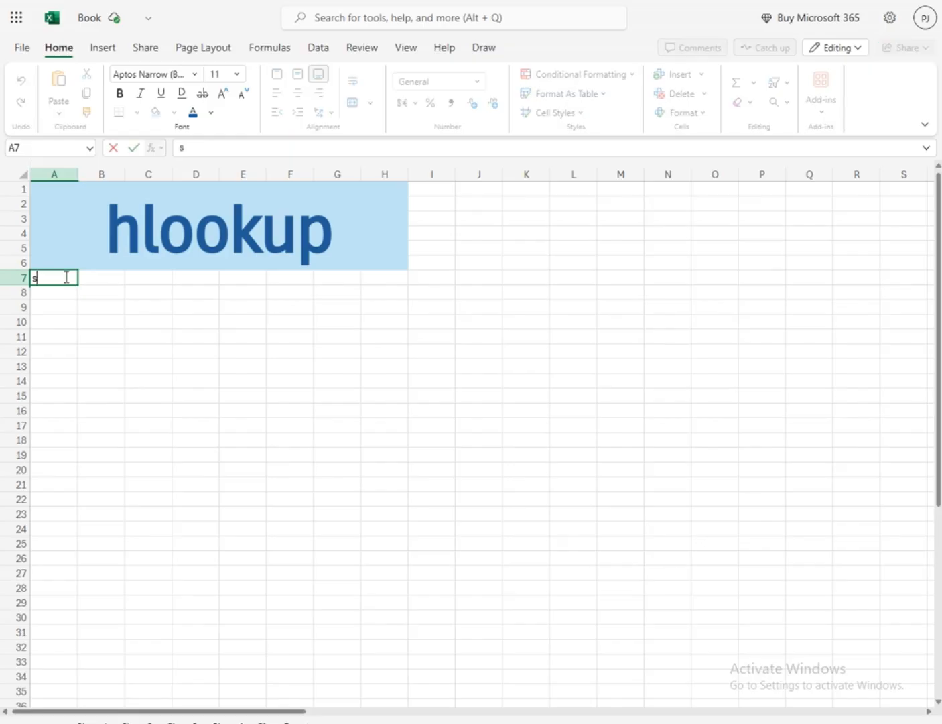
text(.jnp)
key(BackSpace)
key(BackSpace)
key(BackSpace)
text(no)
key(Return)
text(name)
key(Return)
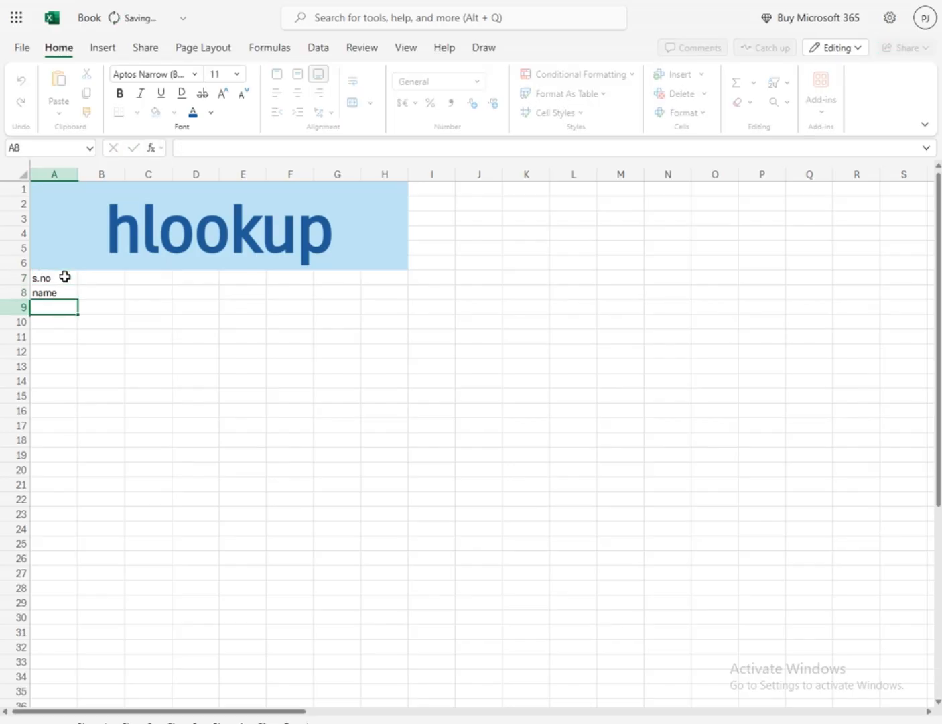
Enter the row labels "product" in A9 and "Qty" in A10
text(peo)
key(BackSpace)
key(BackSpace)
text(roducrt)
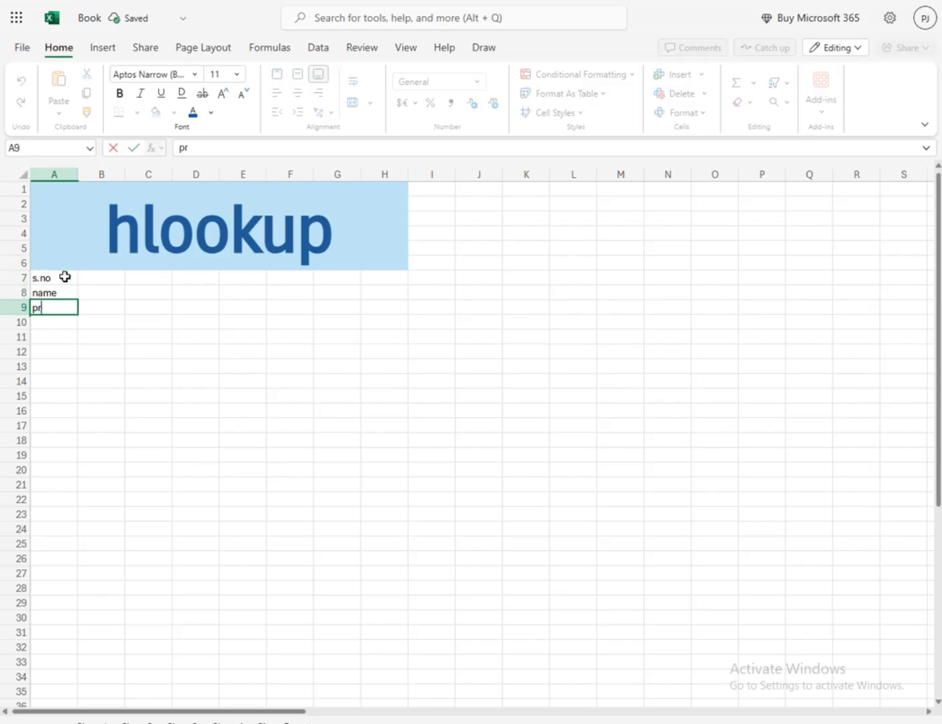
key(BackSpace)
key(BackSpace)
text(ty)
key(BackSpace)
key(Return)
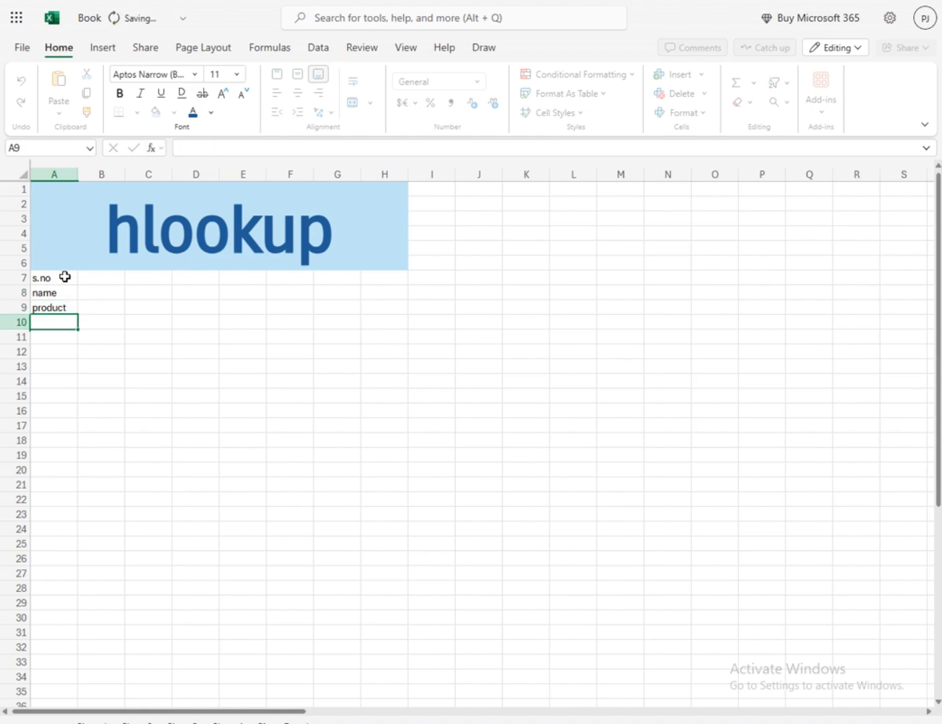
text(Qty)
key(Return)
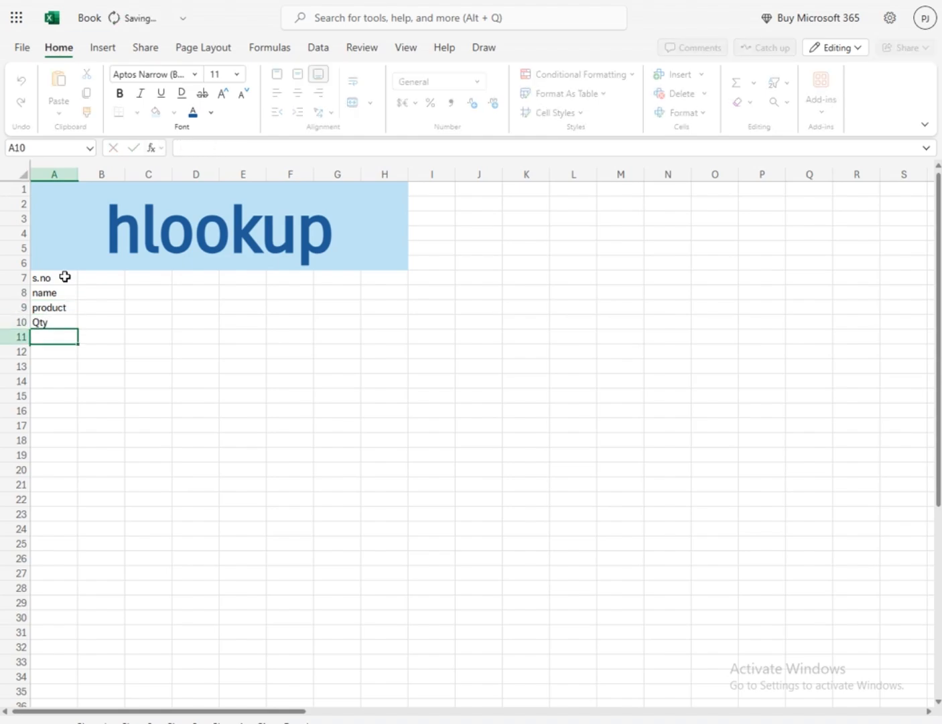
Enter the row labels "Rate" in A11 and "Amount" in A12
text(Rate)
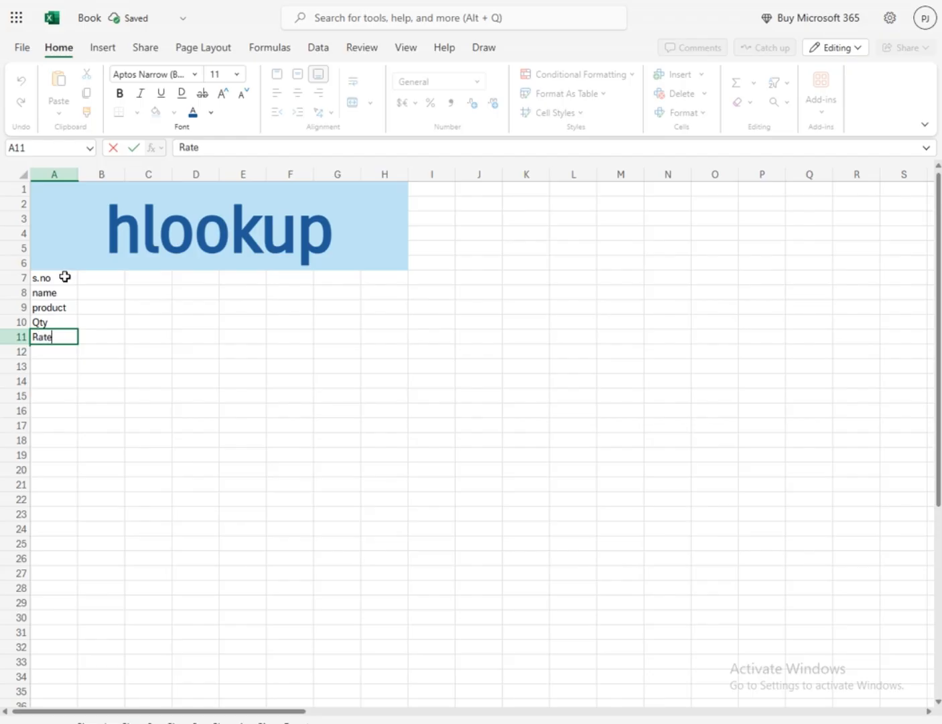
key(Return)
text(Amount)
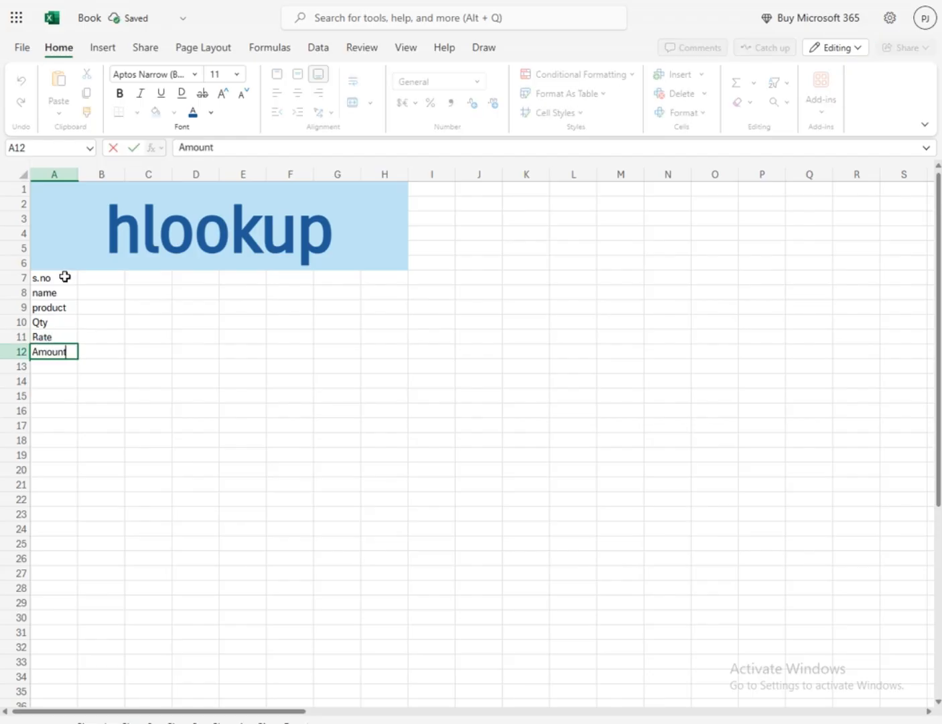
key(Tab)
Fill the s.no row with the serial numbers 1 to 5 across B7:F7
key(Up)
key(Up)
key(Up)
key(Up)
key(Up)
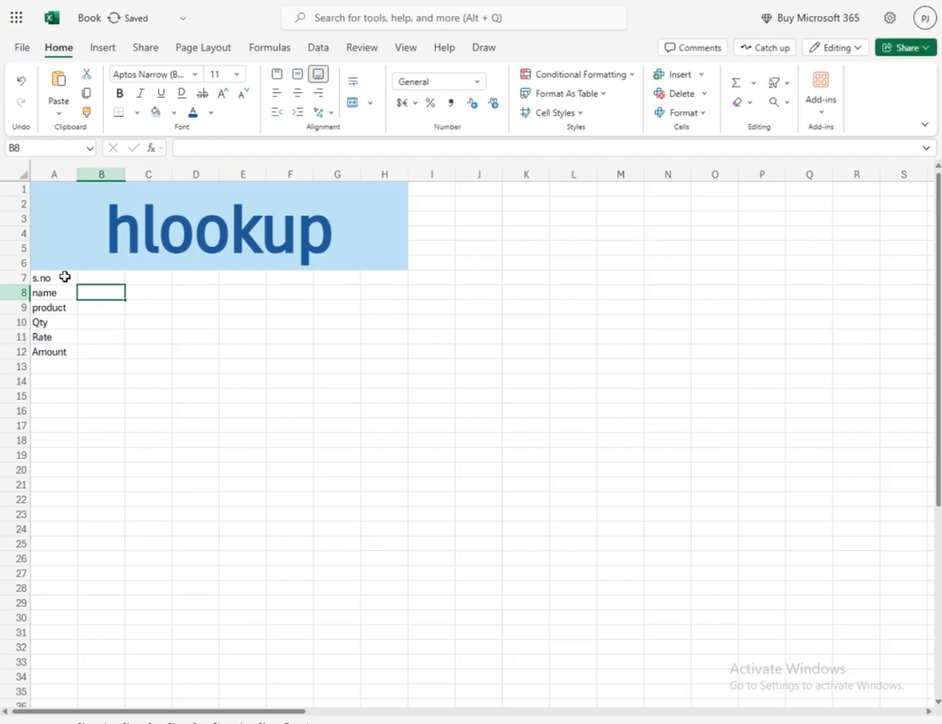
text(1)
key(Tab)
text(2)
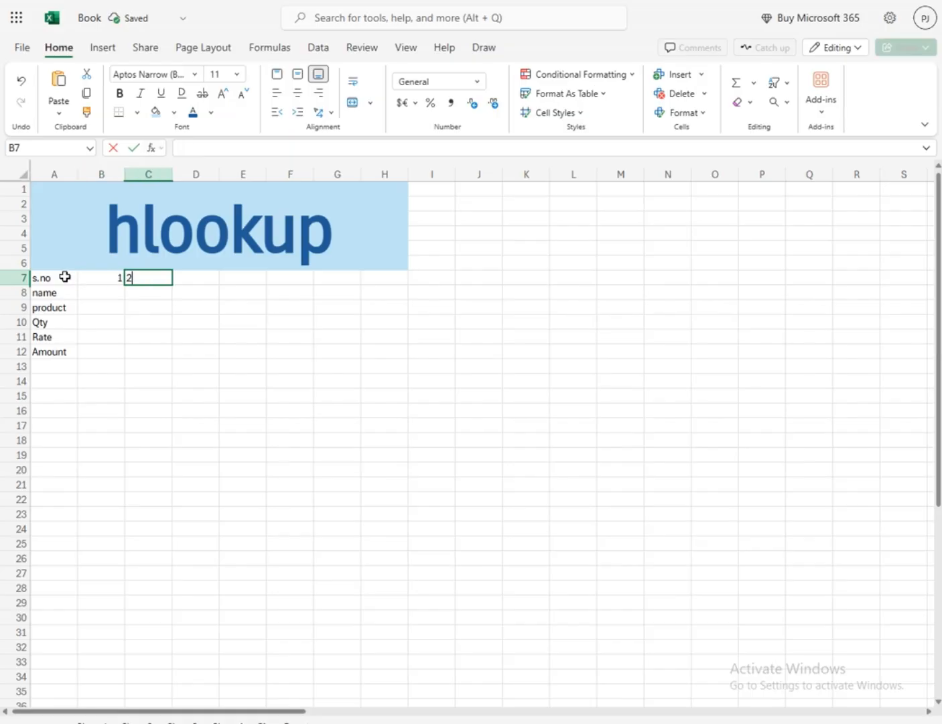
key(Tab)
text(3)
key(Tab)
text(4)
key(Tab)
text(5)
key(Tab)
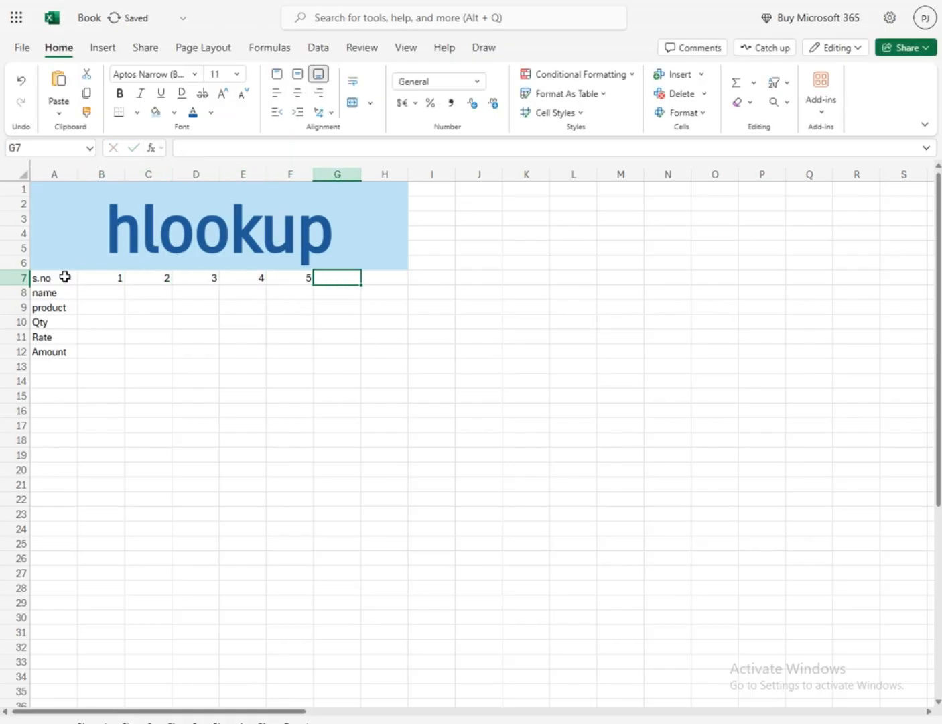
Enter the first person's name in B8, under serial number 1
key(Down)
key(Left)
key(Left)
key(Left)
key(Left)
key(Left)
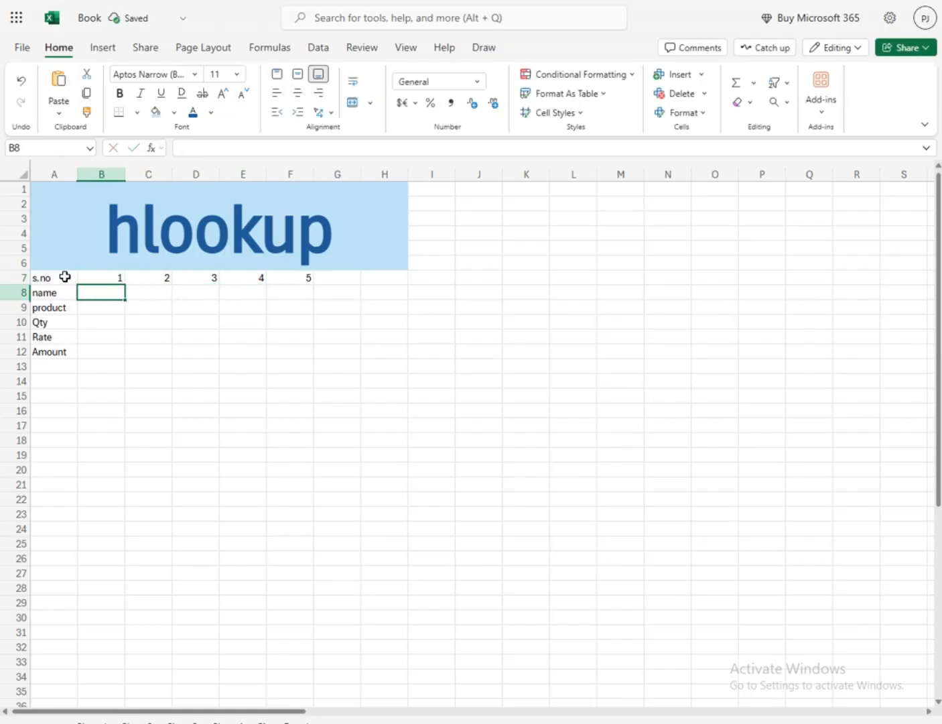
text(kamlesh)
key(Return)
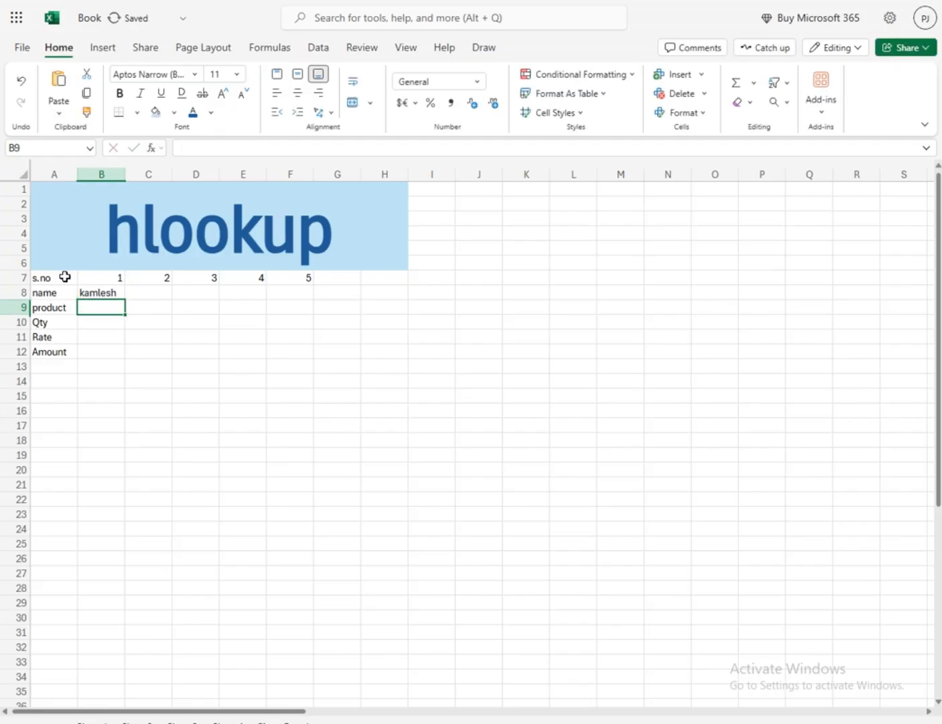
Enter the second person's name in C8, under serial number 2
key(Right)
key(Up)
text(Rpoh)
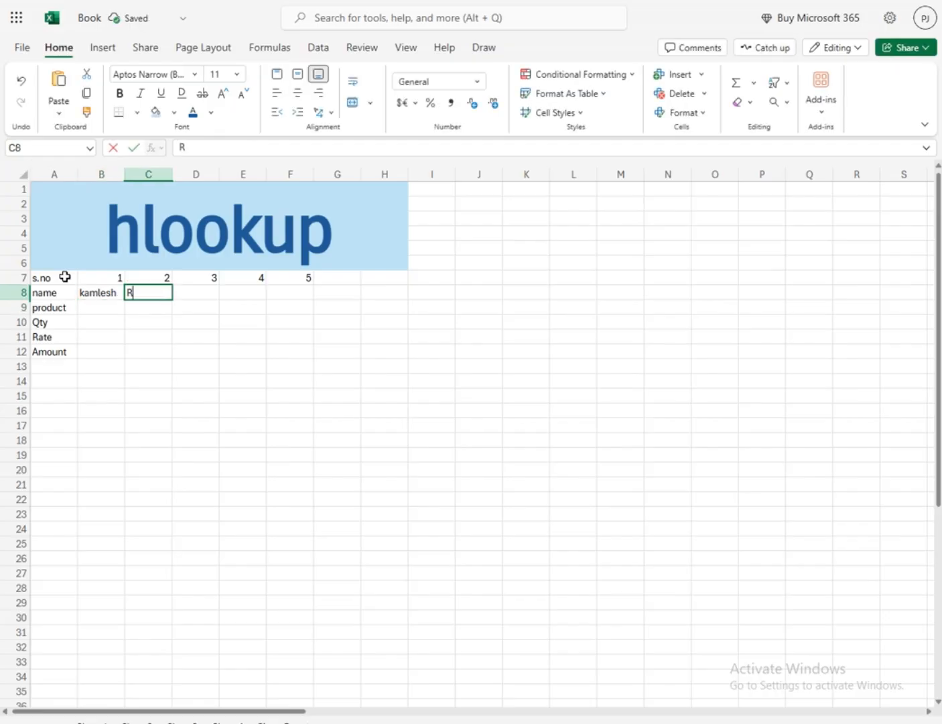
key(BackSpace)
key(BackSpace)
key(BackSpace)
text(ohit)
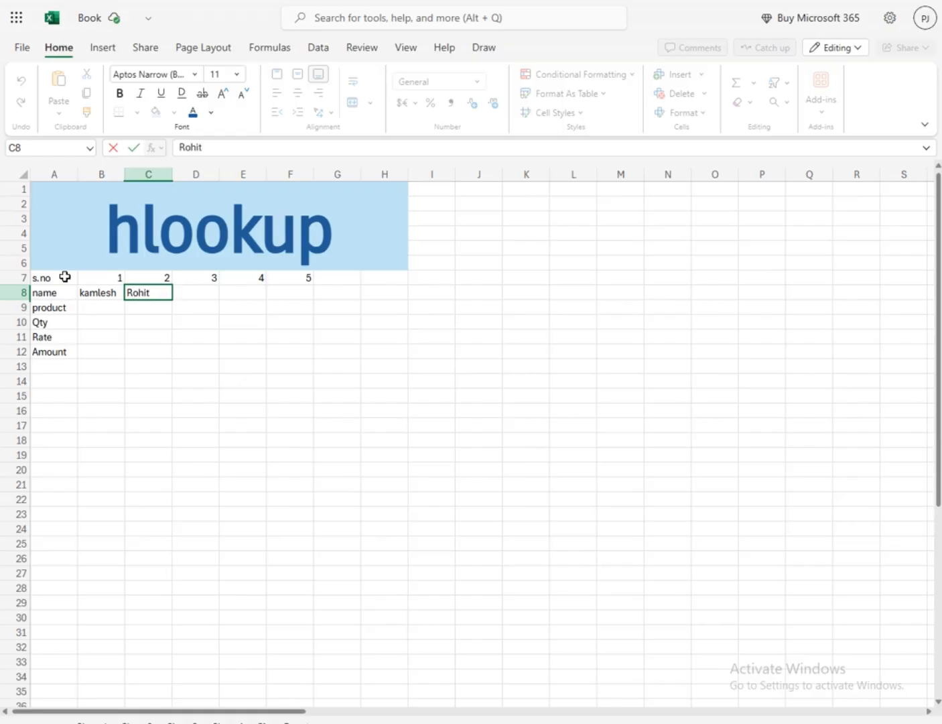
key(Tab)
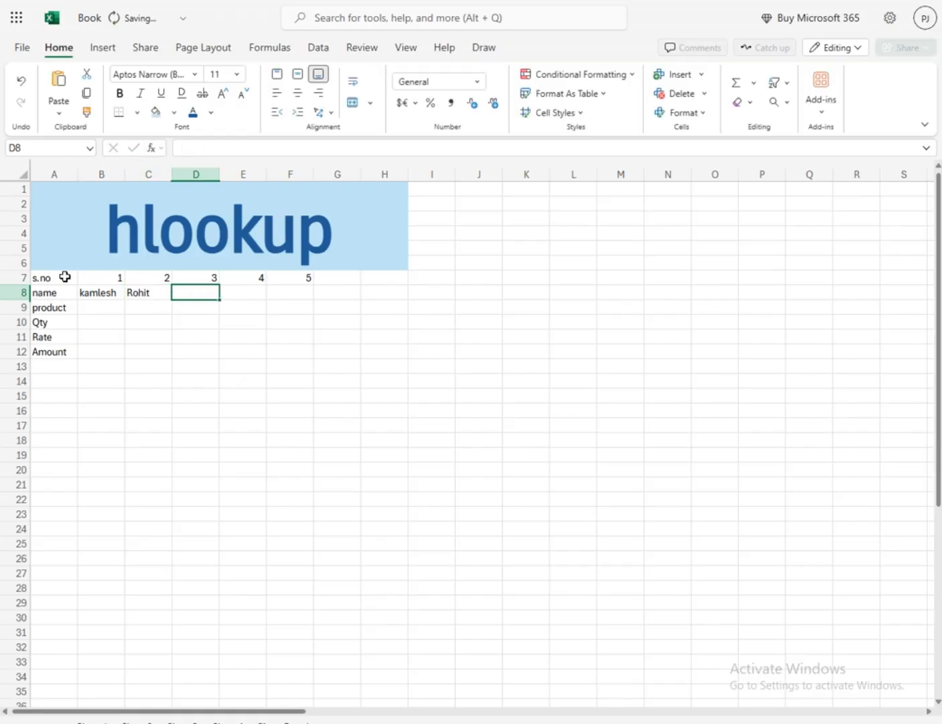
Complete the name row with the remaining three people's names in D8, E8 and F8
text(karan)
key(Tab)
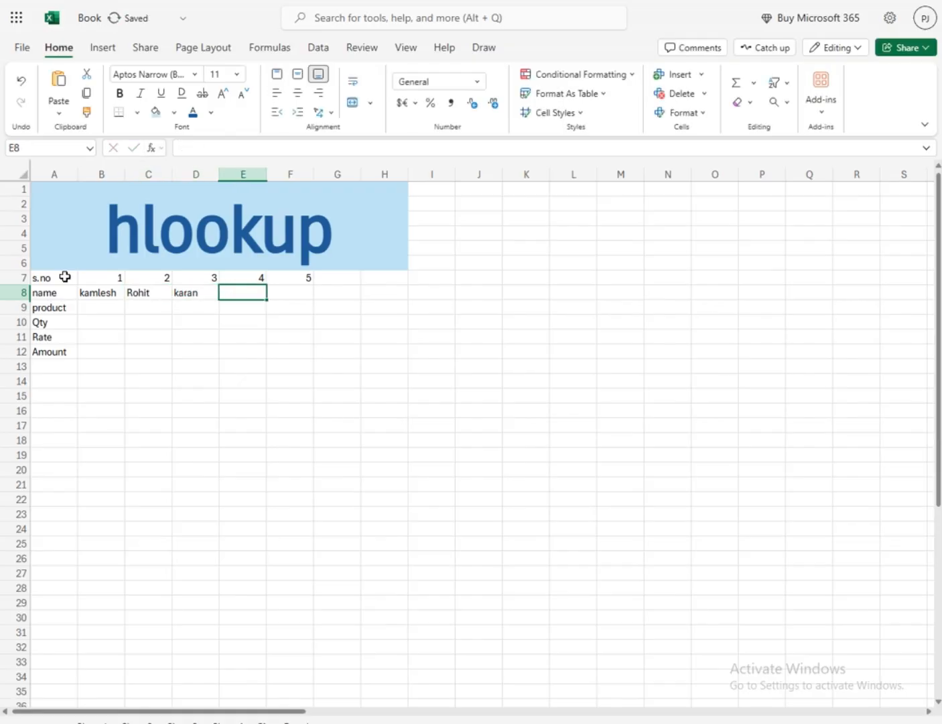
text(mukesh)
key(Tab)
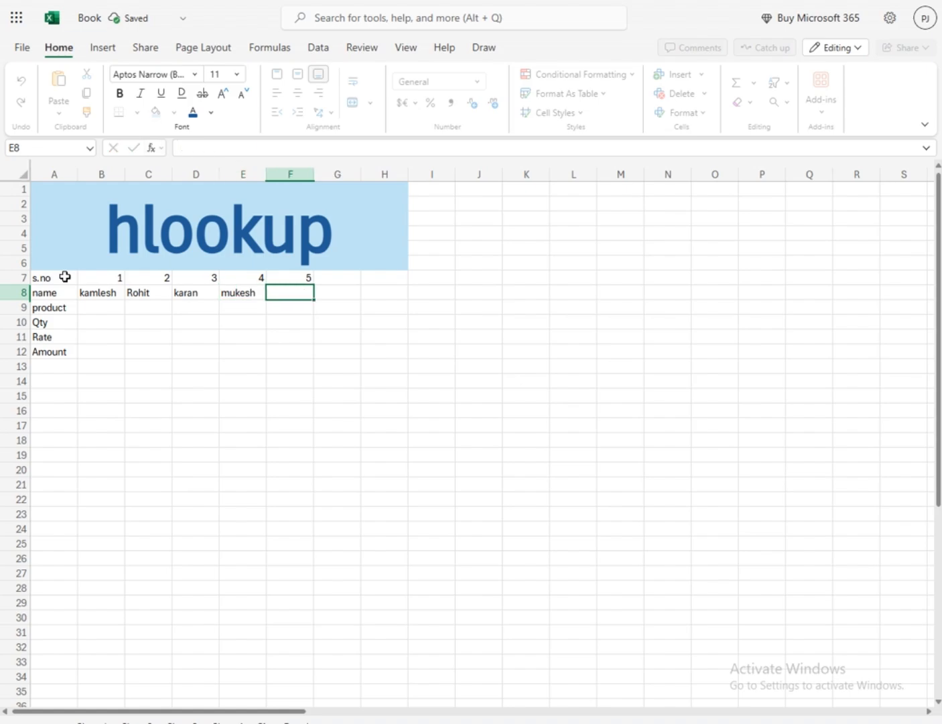
text(saran)
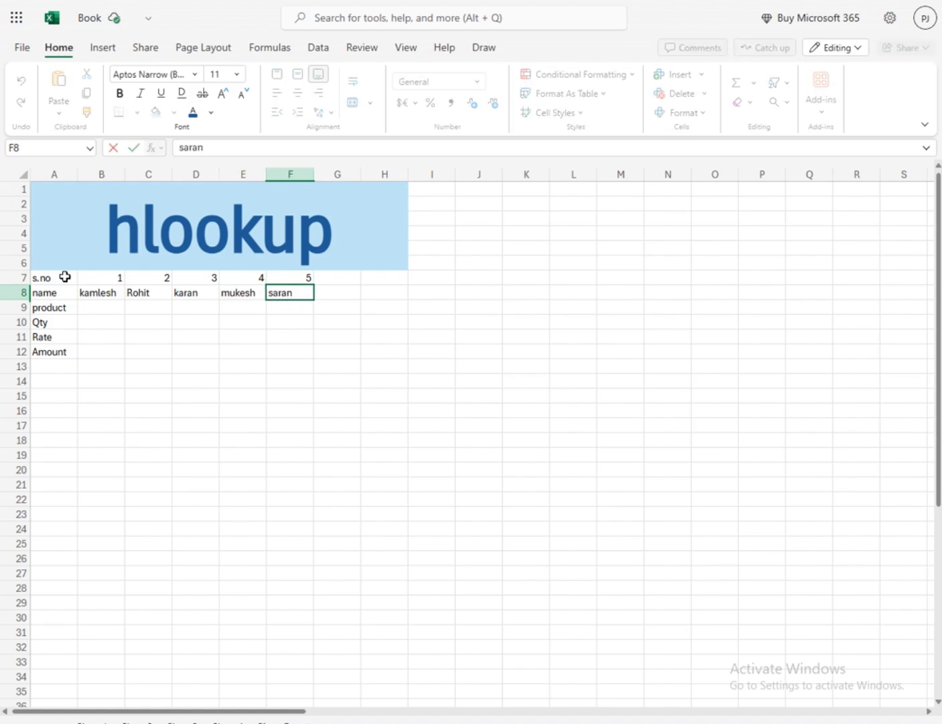
key(Return)
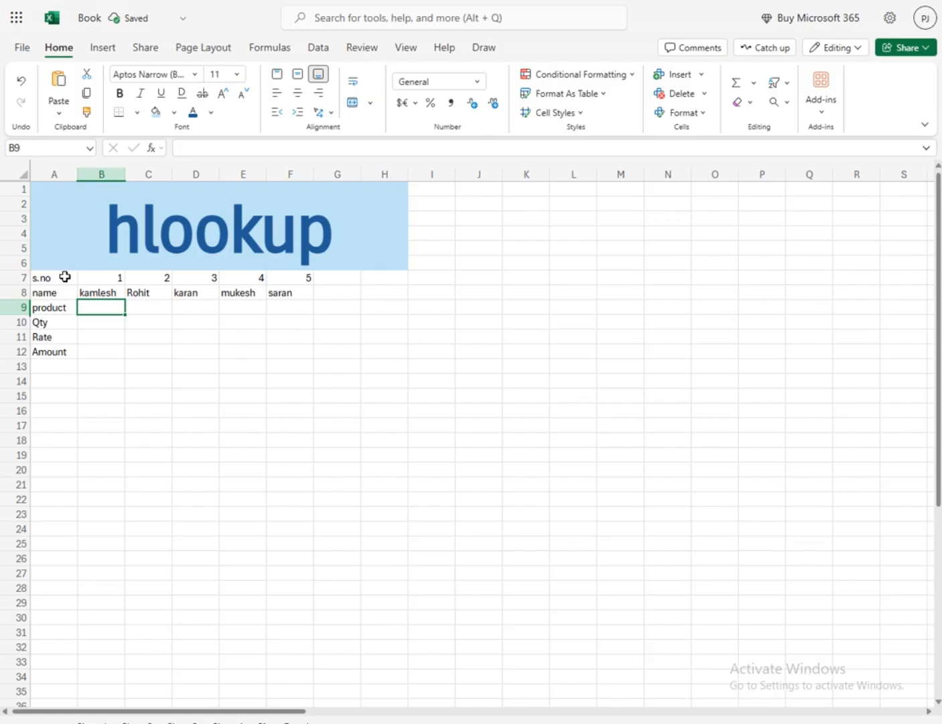
Enter mouse in B9 and keyboard in C9 of the product row
text(mko)
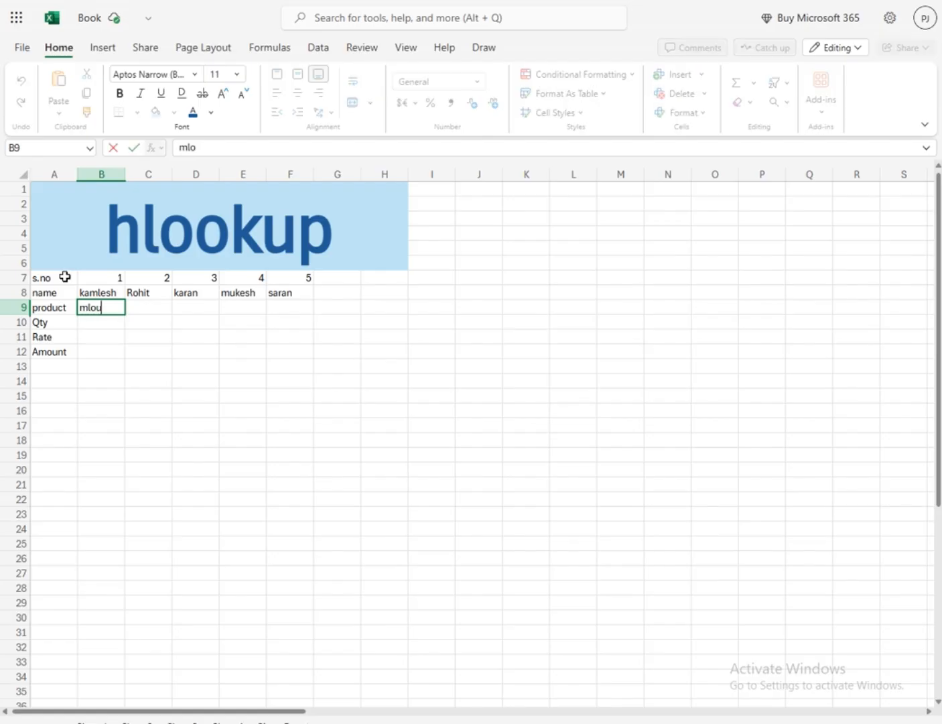
key(BackSpace)
key(BackSpace)
text(ouse)
key(Tab)
text(keyboard)
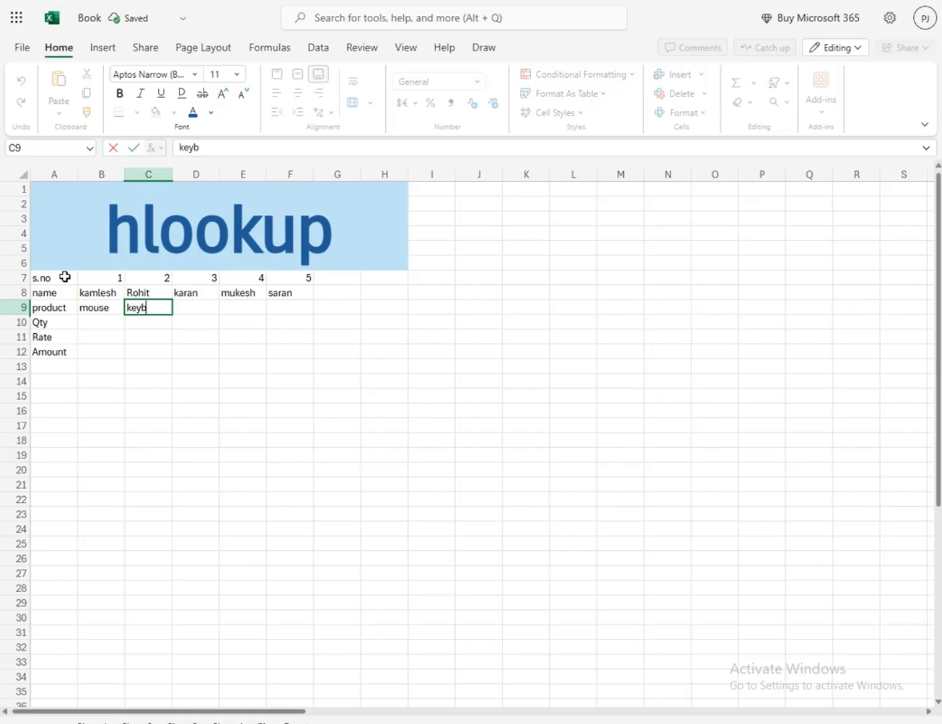
key(Tab)
Enter cpu as the third product in D9
text(`)
key(BackSpace)
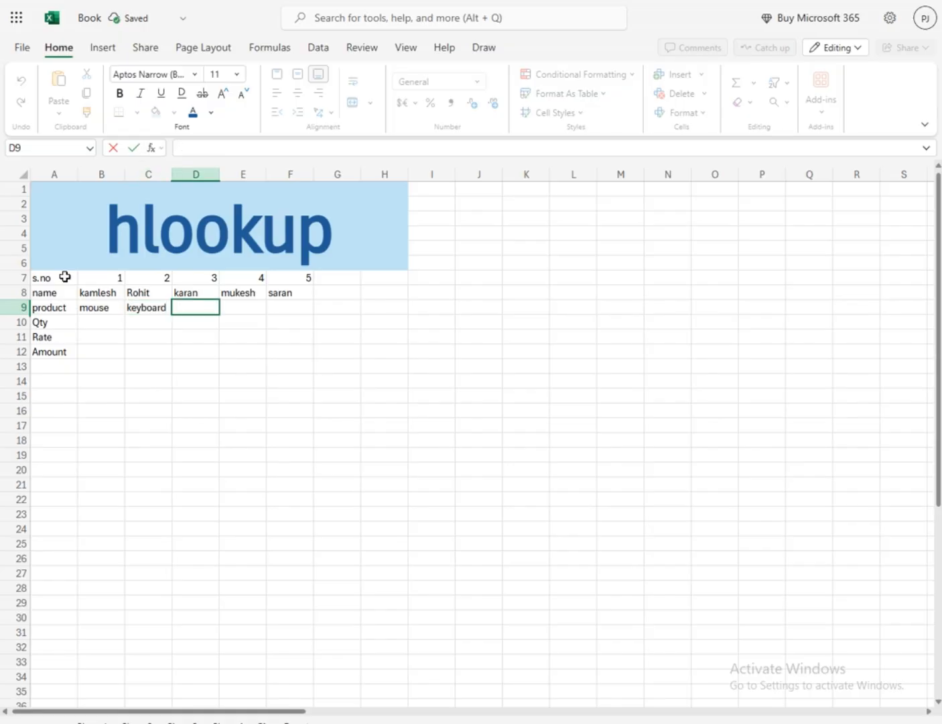
text(cpy)
key(BackSpace)
text(y)
key(BackSpace)
text(l)
key(BackSpace)
text(u)
key(Tab)
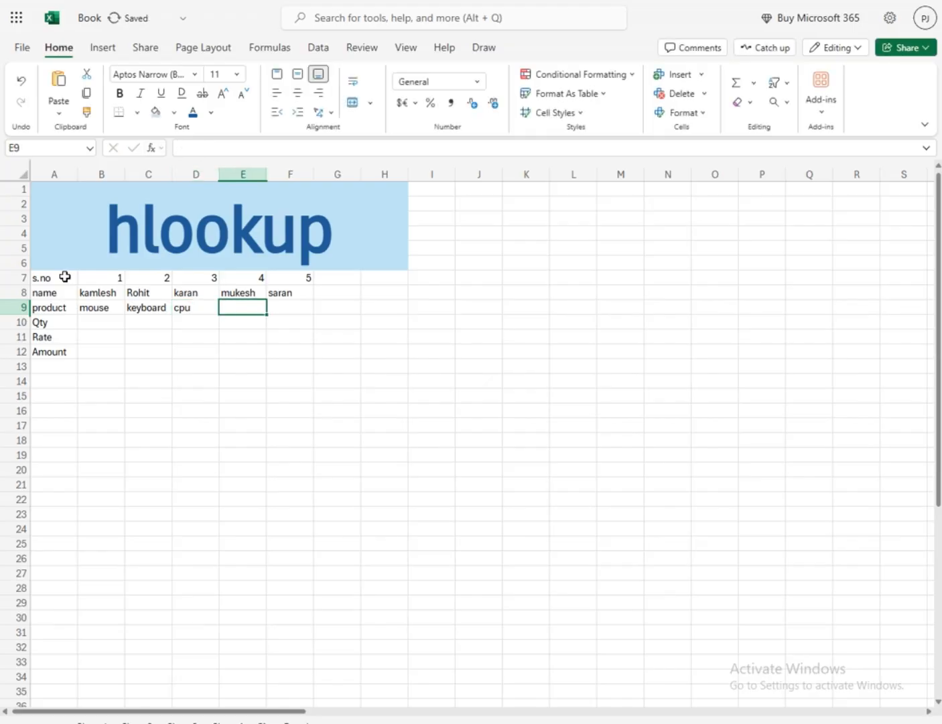
Complete the product row with monitor in E9 and laptop in F9
text(moon)
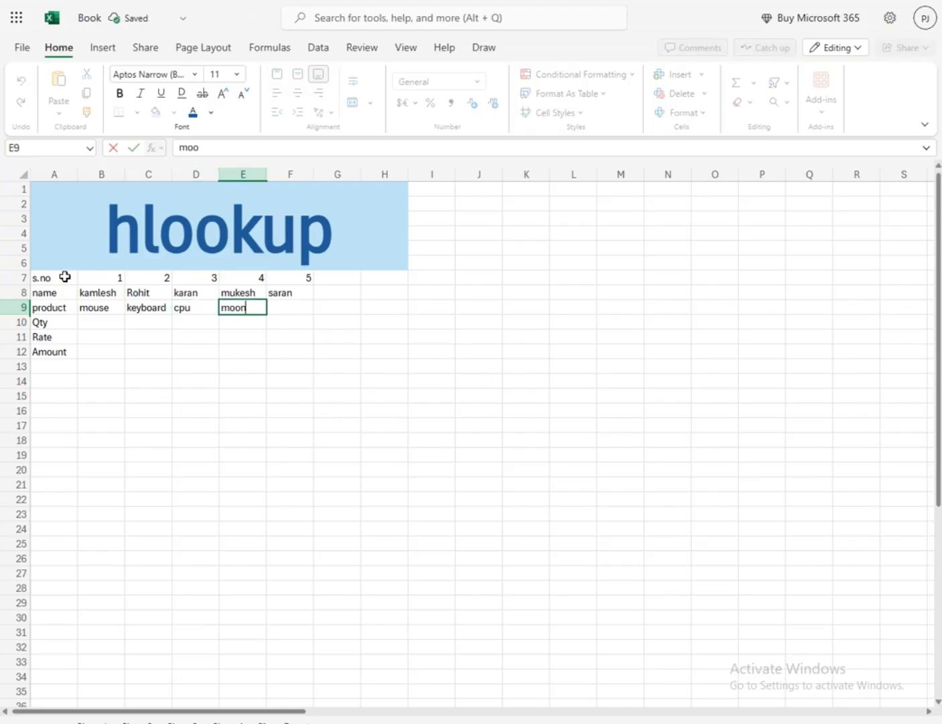
key(BackSpace)
key(BackSpace)
text(nitor)
key(Tab)
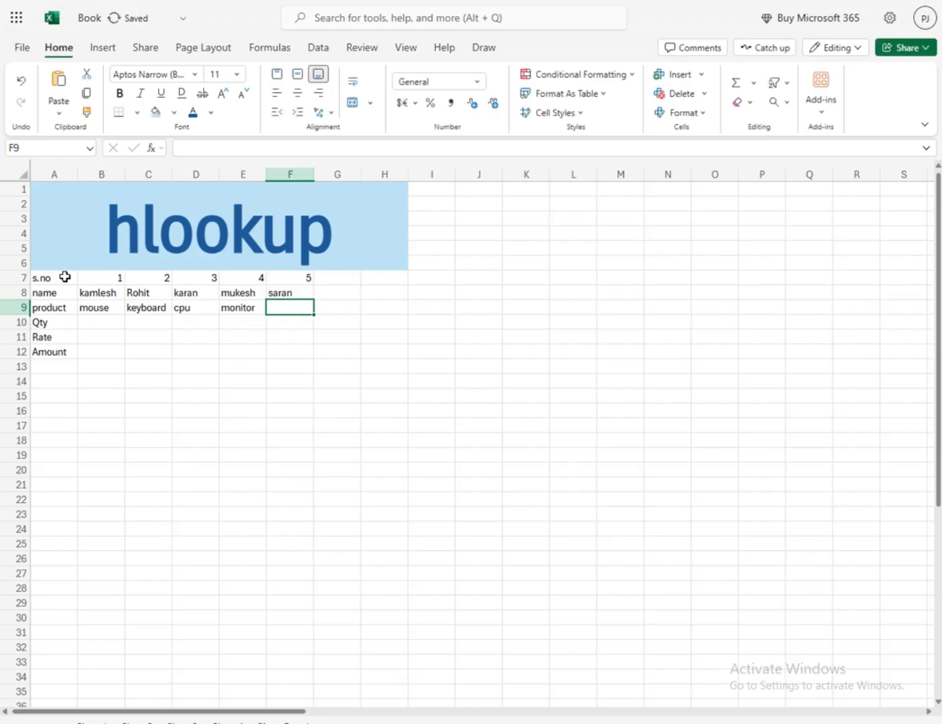
text(laptop)
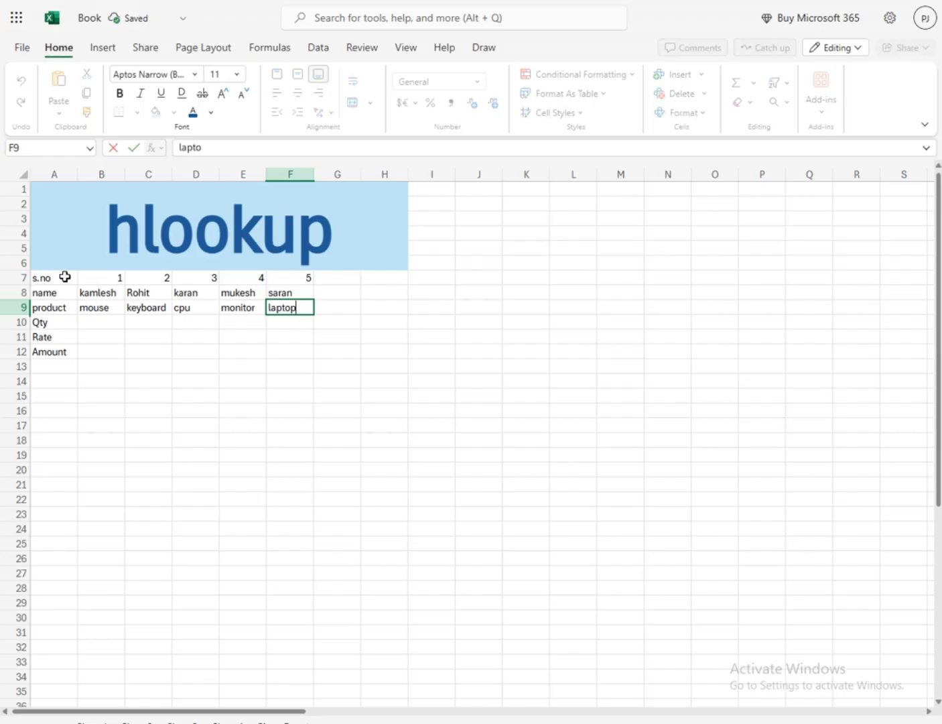
key(Return)
Fill the Qty row B10:F10 with the quantities 5, 6, 8, 3 and 4
key(Left)
key(Left)
key(Left)
key(Left)
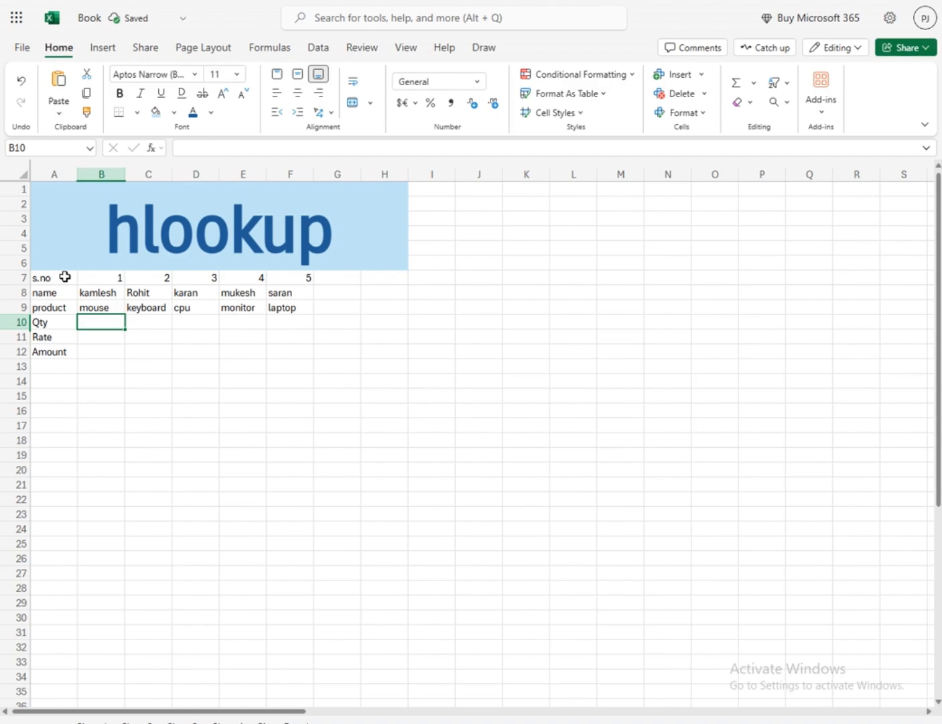
text(5)
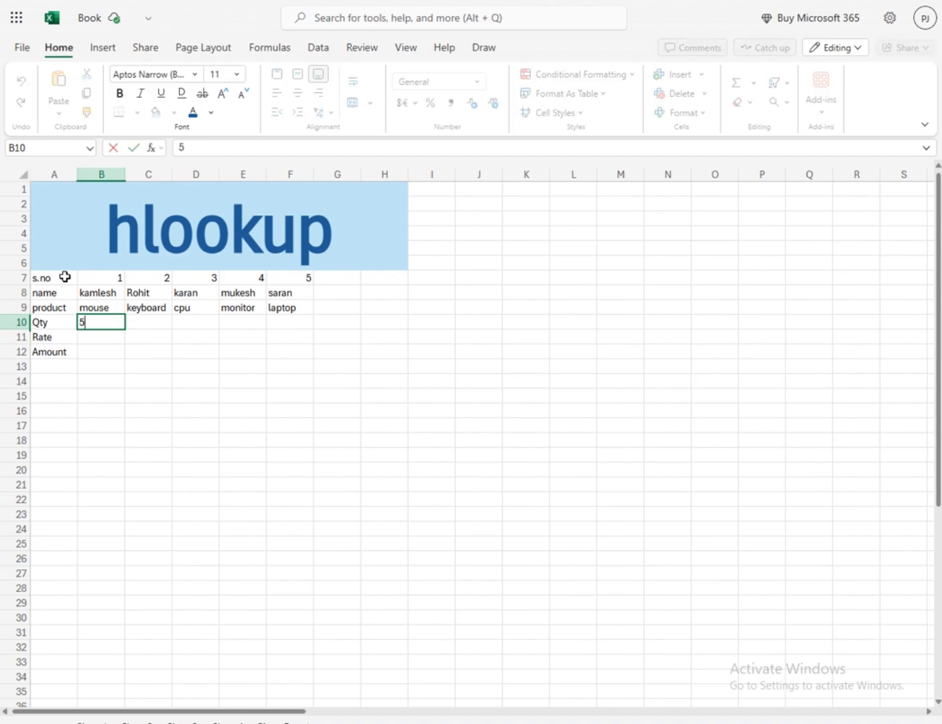
key(Tab)
text(6)
key(Tab)
text(8)
key(Tab)
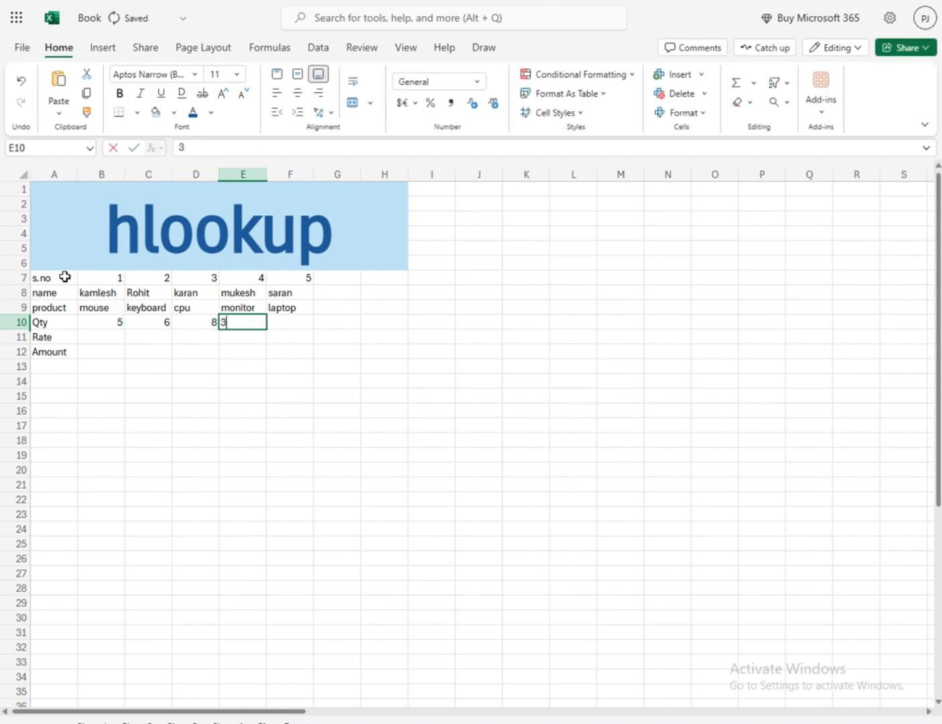
text(3)
key(Tab)
text(4)
key(Return)
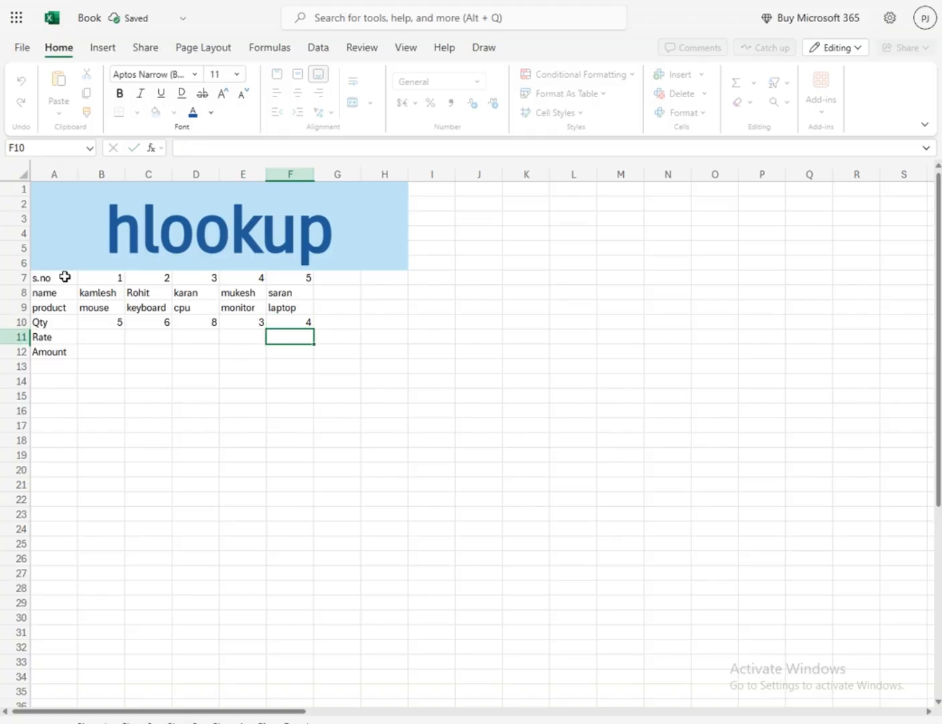
Enter the rates 100 for mouse in B11 and 250 for keyboard in C11
key(Left)
key(Left)
key(Left)
key(Left)
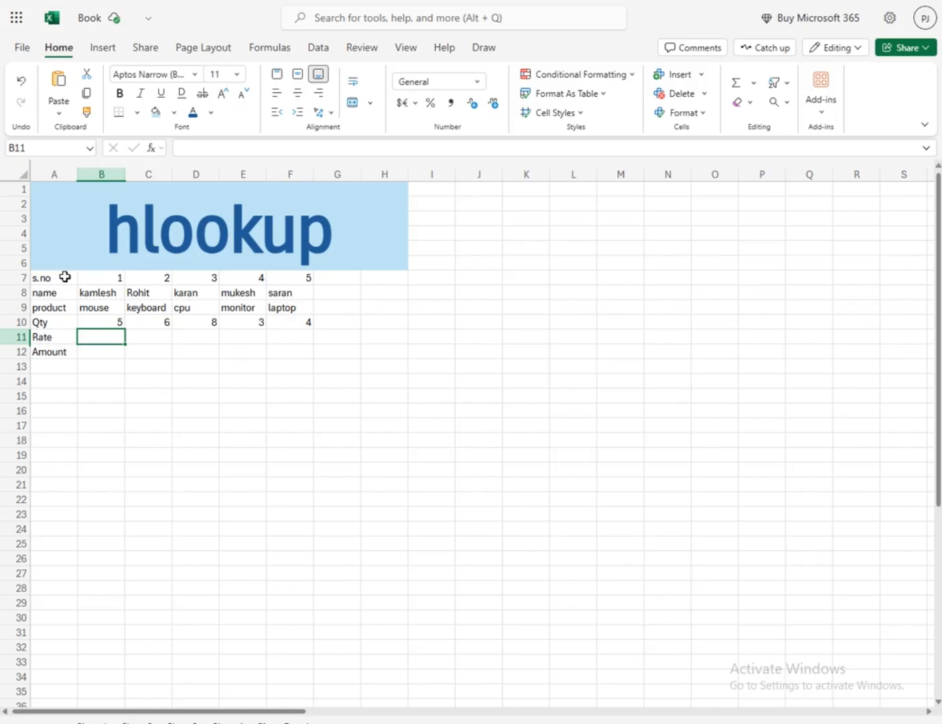
text(100)
key(Tab)
text(2250)
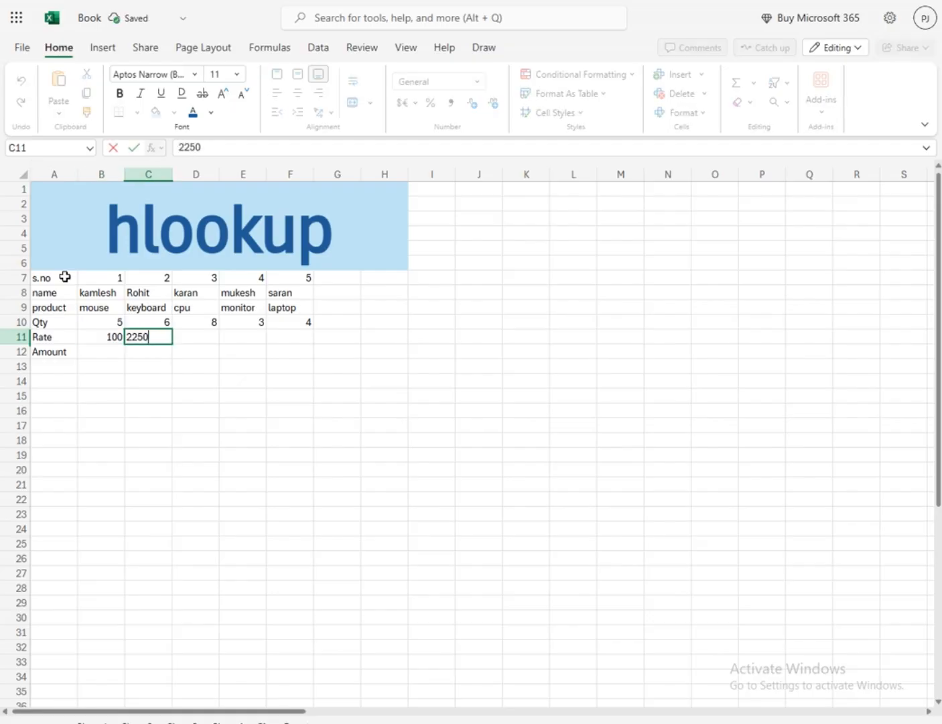
key(BackSpace)
key(BackSpace)
key(BackSpace)
text(50)
key(Tab)
Complete the Rate row with 350 in D11, 400 in E11 and 500 in F11
text(350)
key(Tab)
text(400)
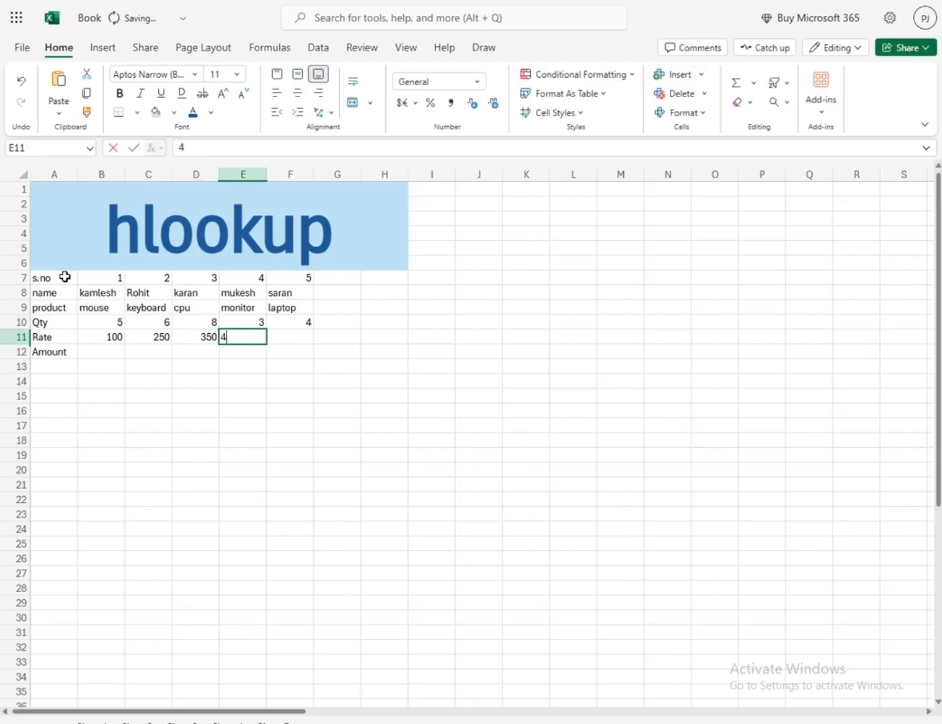
key(Tab)
text(500)
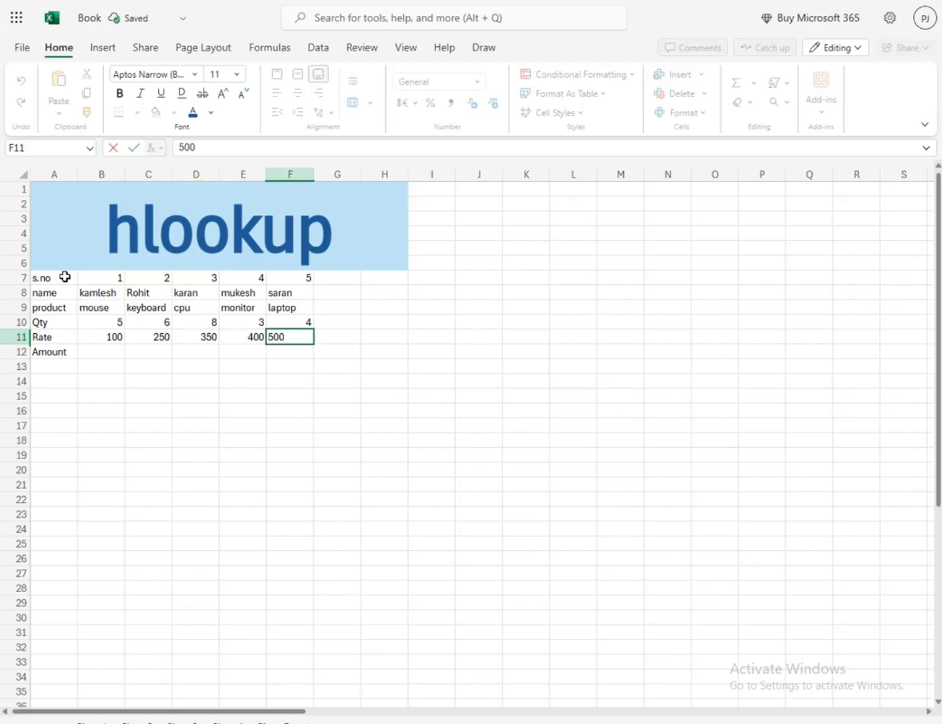
key(Return)
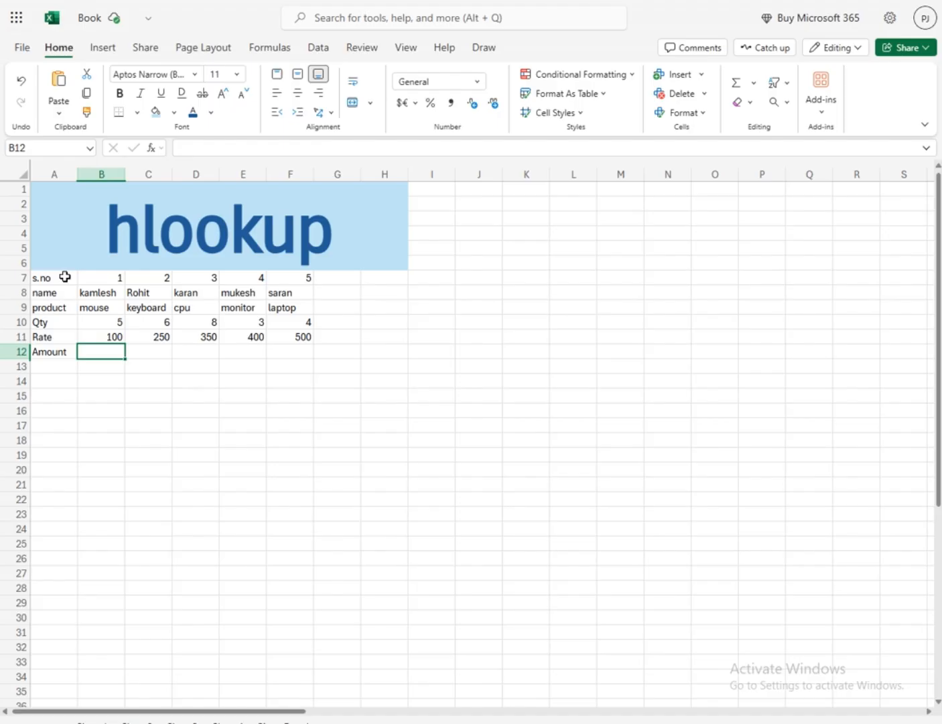
Calculate the mouse amount in B12 as quantity times rate with the formula =B10*B11
text(=)
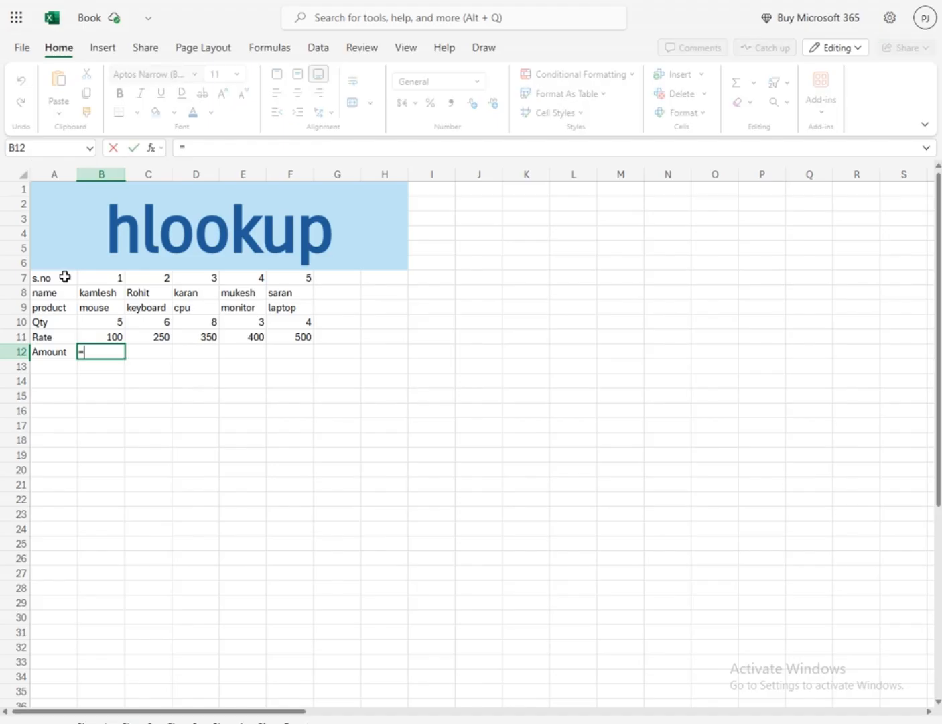
click(116, 319)
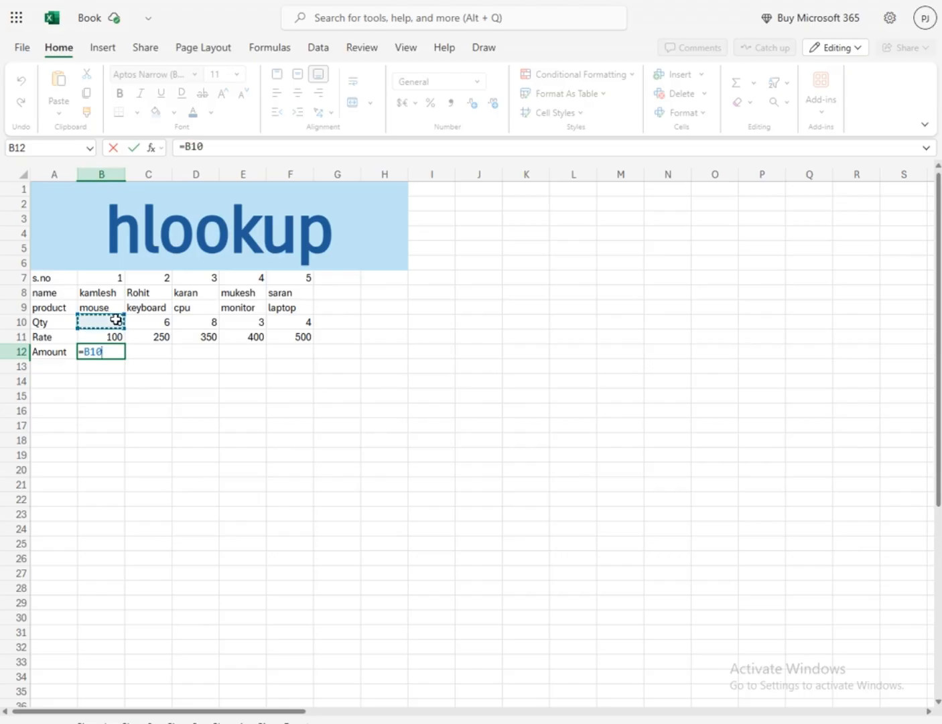
text(*)
click(107, 339)
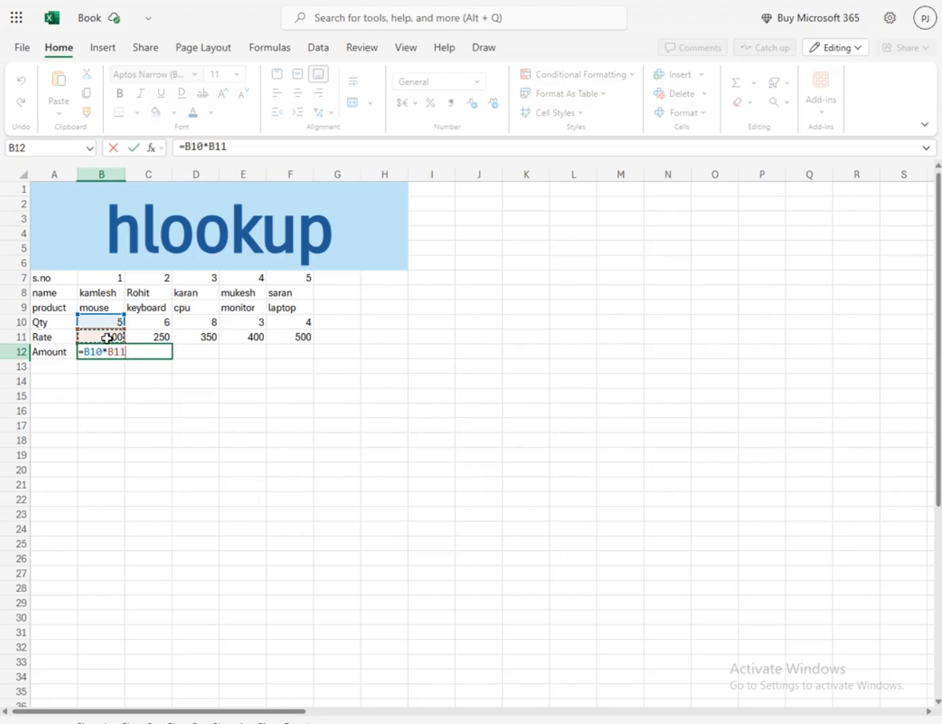
key(Return)
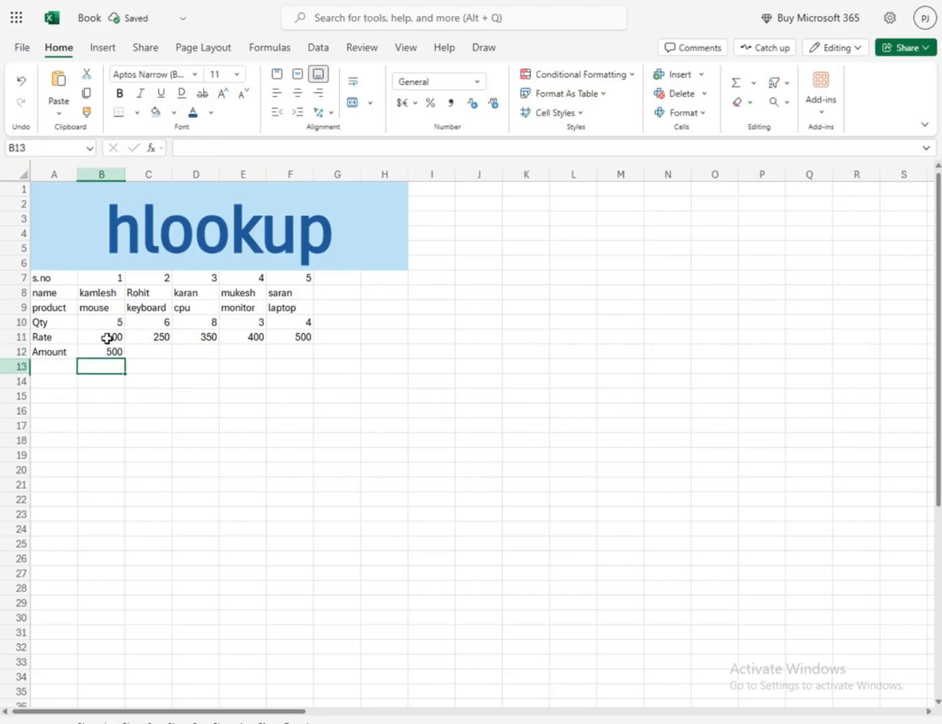
click(140, 353)
click(96, 322)
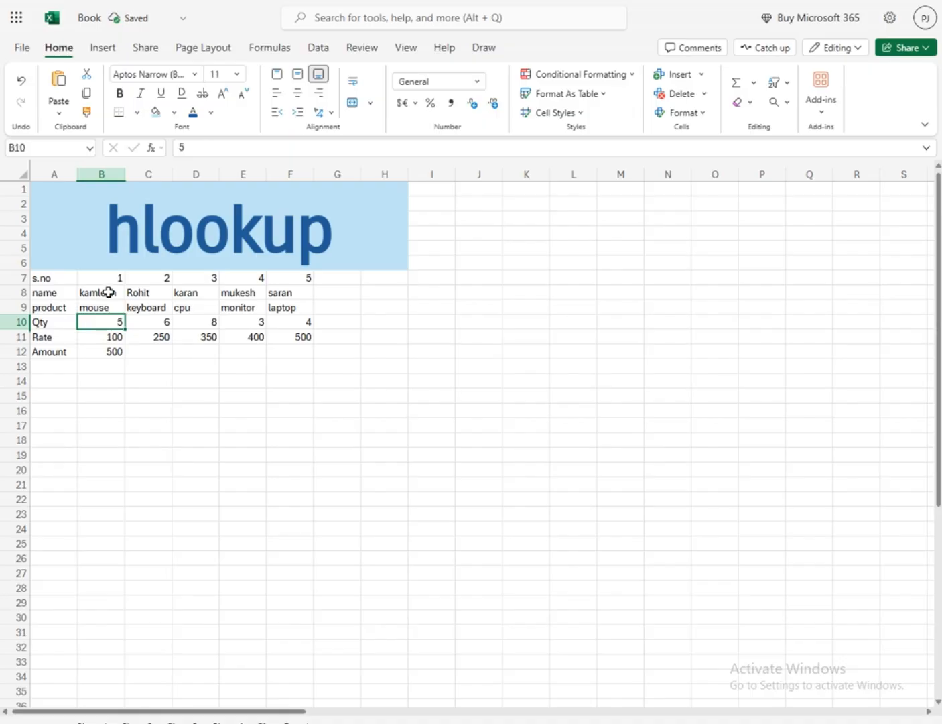
click(109, 307)
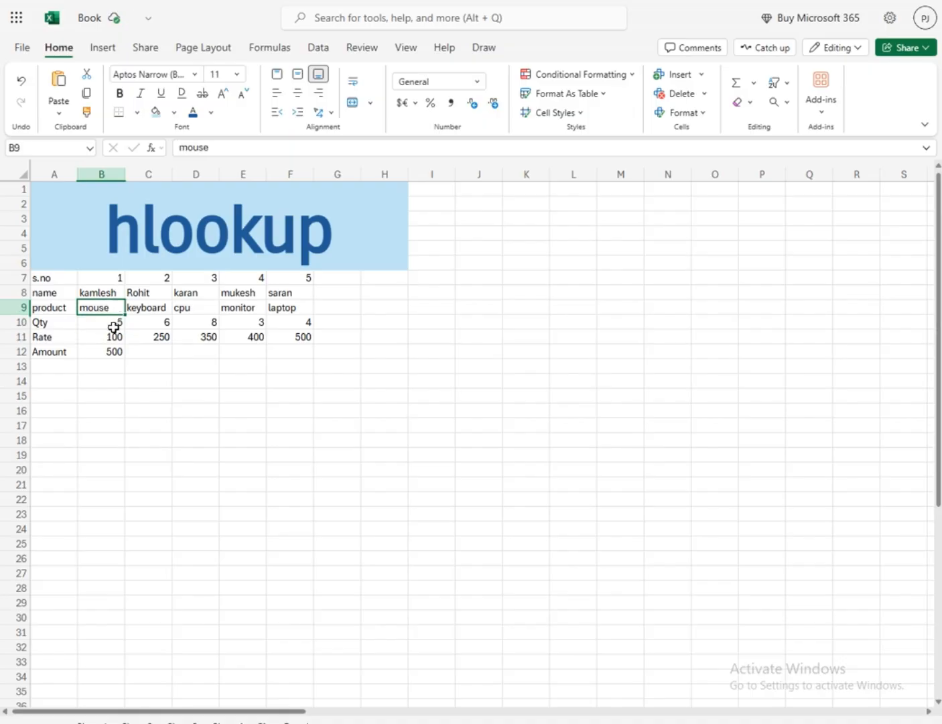
click(113, 325)
click(116, 339)
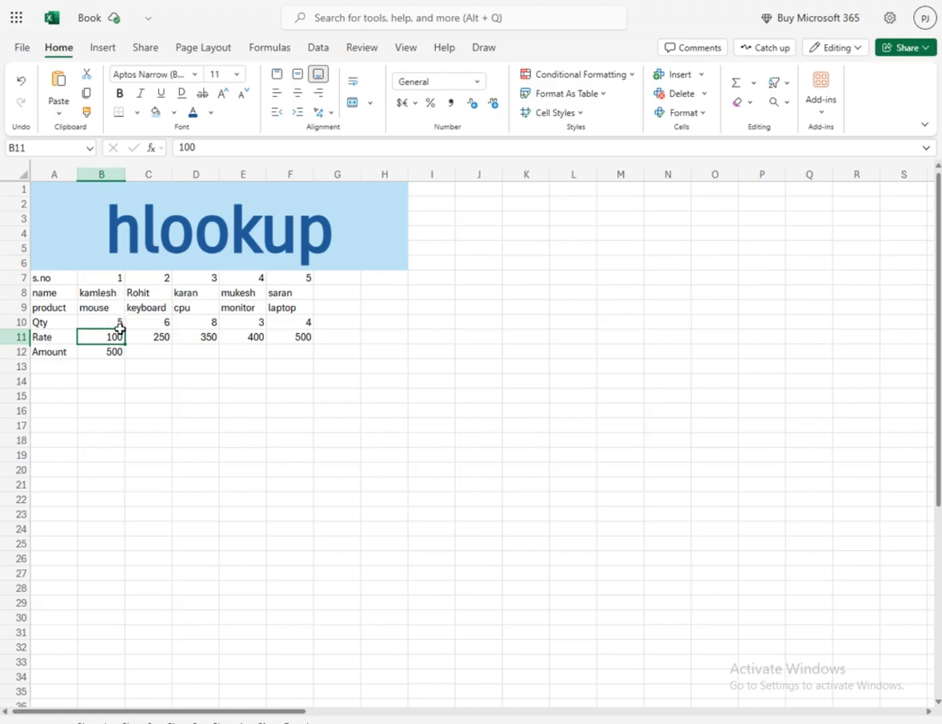
click(112, 353)
Calculate the keyboard amount in C12 with the formula =C10*C11
click(164, 352)
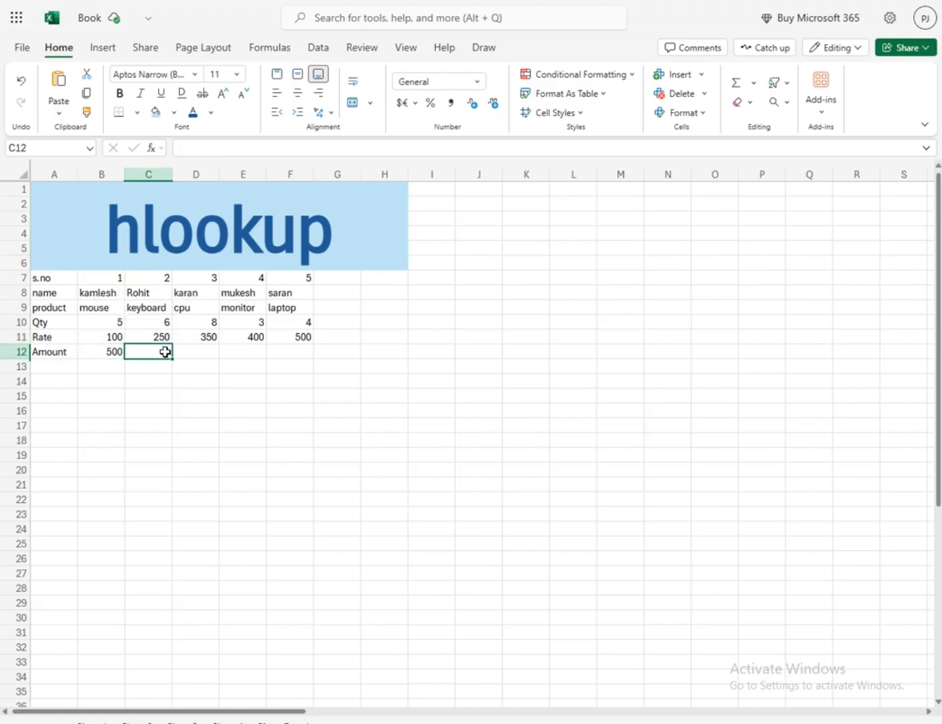
text(=)
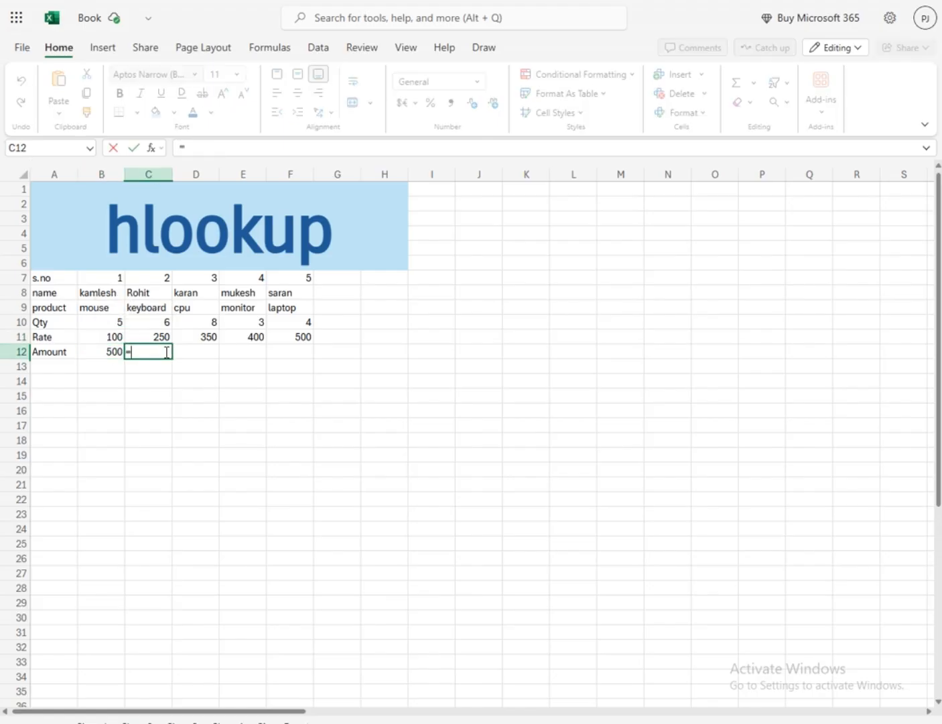
click(166, 321)
text(*)
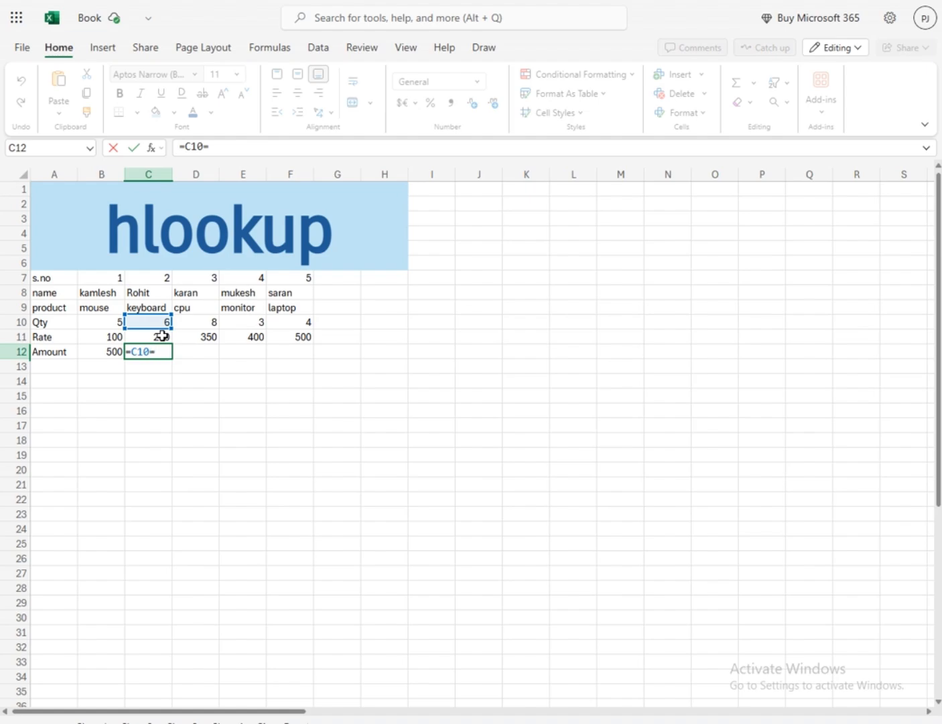
text(*)
click(162, 335)
key(Return)
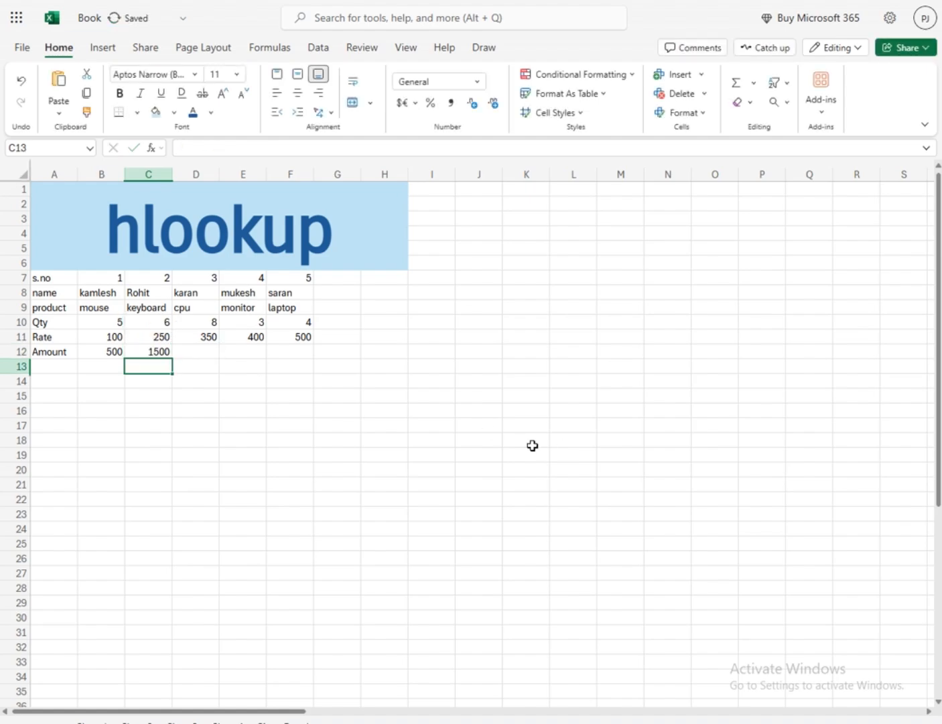
Fill the amount formula from C12 across to F12
click(163, 351)
drag(173, 359, 307, 372)
click(380, 323)
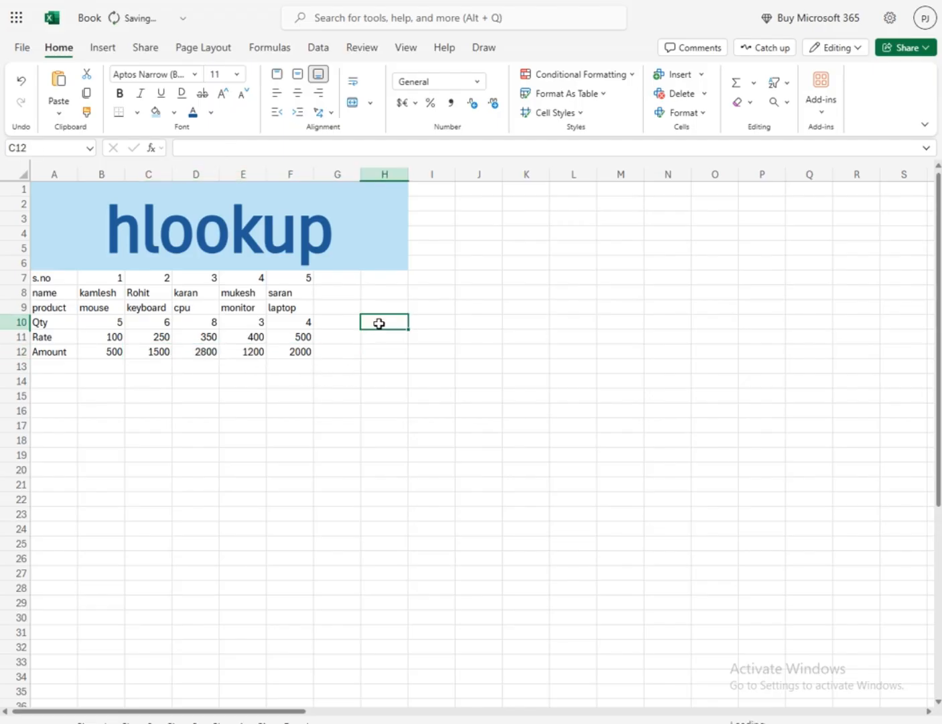
click(534, 324)
Apply all borders to the data table A7:F12
drag(64, 281, 102, 294)
mouse_move(287, 345)
mouse_down()
mouse_move(313, 349)
mouse_move(298, 351)
mouse_up()
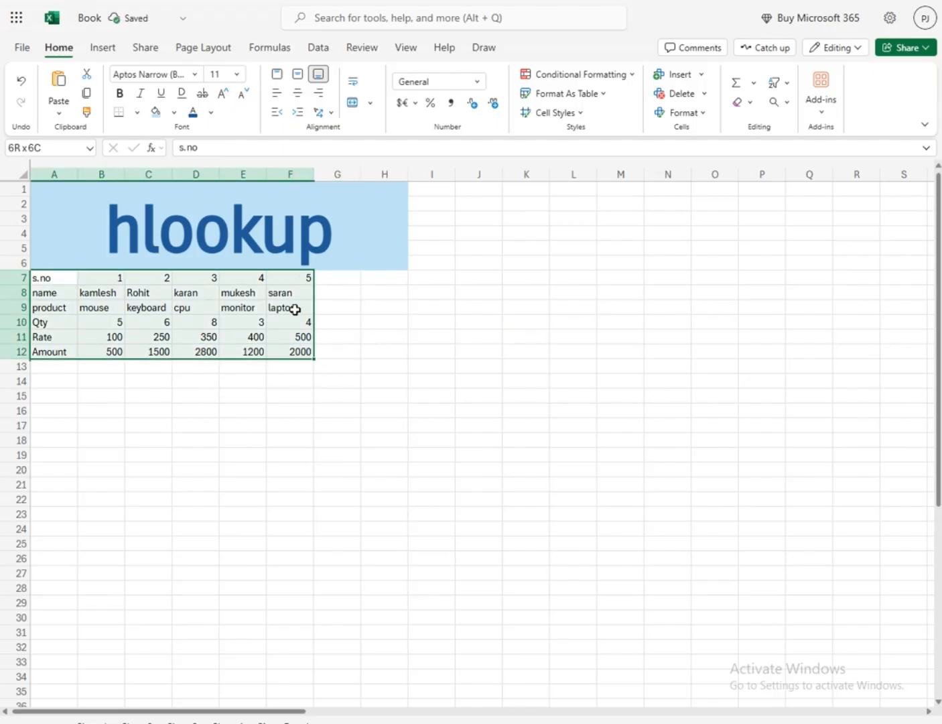
click(370, 103)
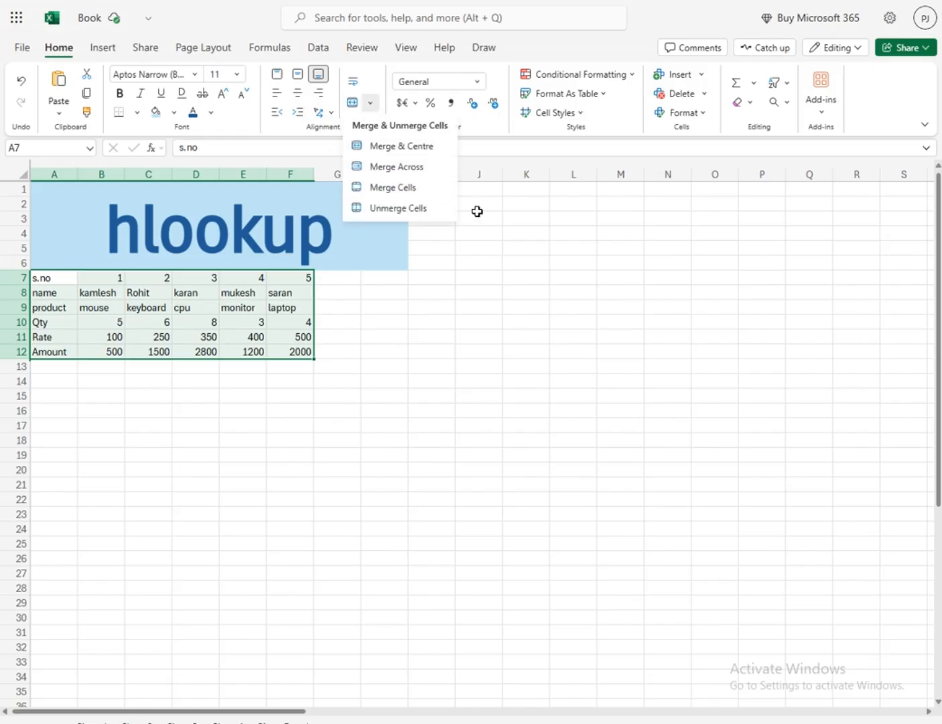
click(136, 113)
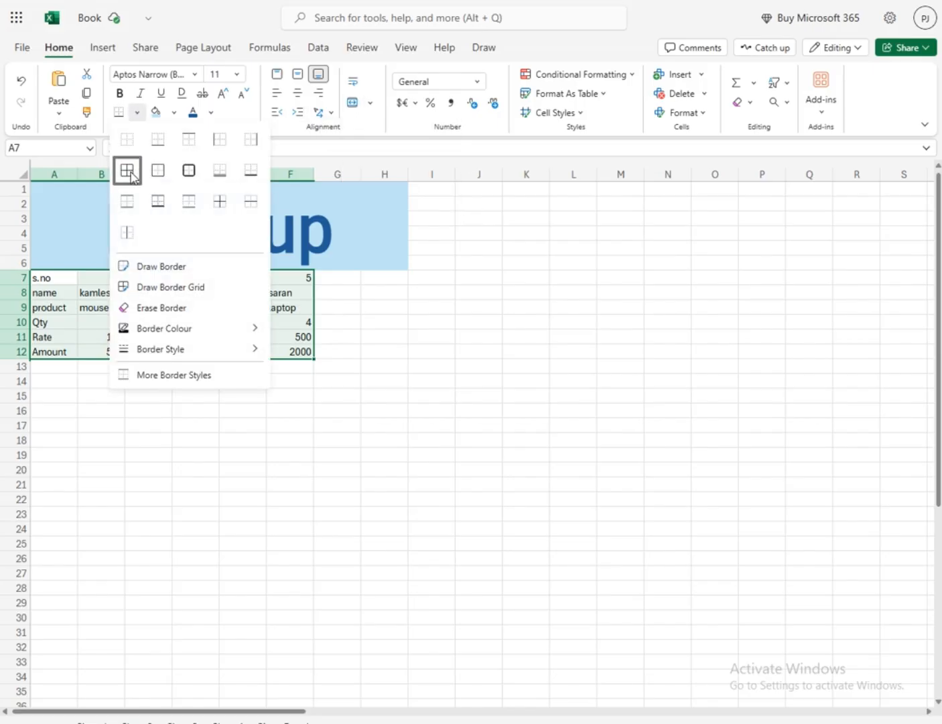
click(127, 170)
click(475, 410)
Decline the suggestion to format the data as a table
drag(65, 277, 54, 336)
click(530, 338)
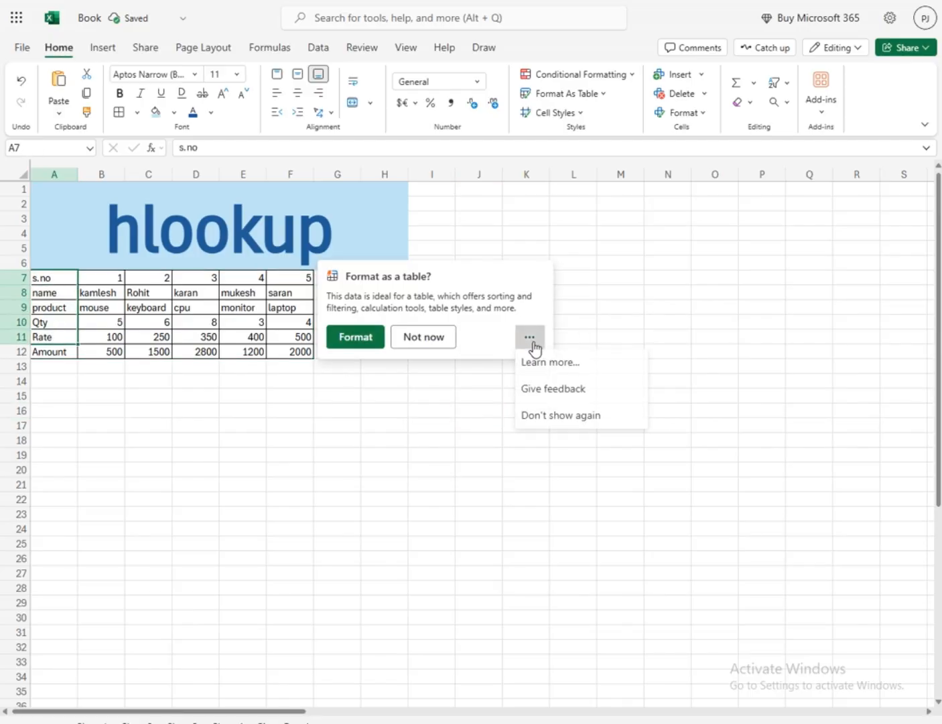
click(625, 309)
click(440, 337)
click(436, 296)
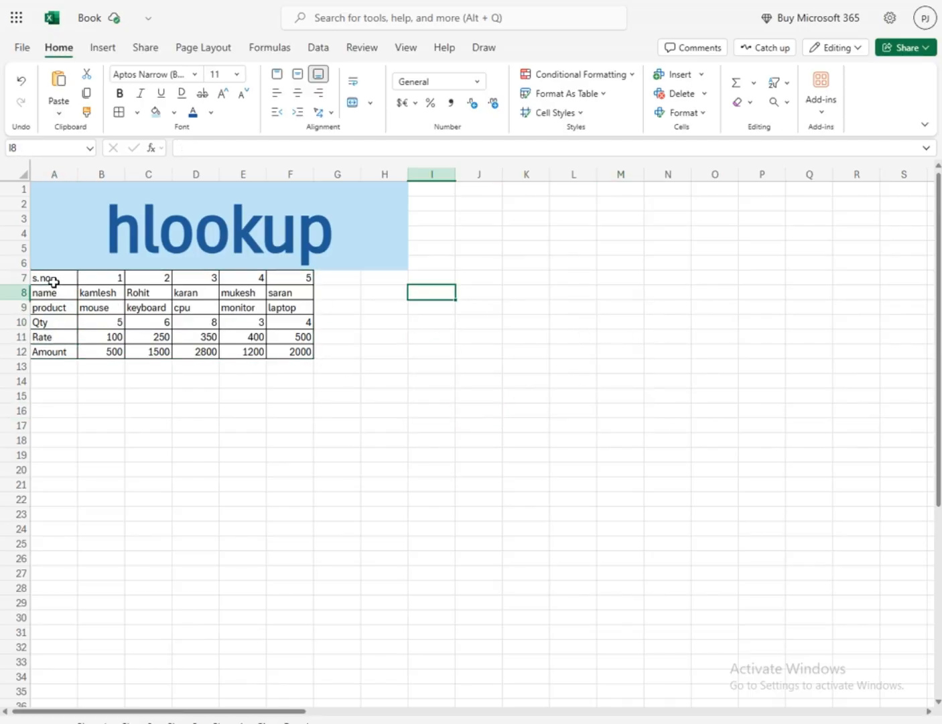
Copy the row labels from A7:A12 to J8:J13 to start a separate lookup block
drag(54, 276, 49, 347)
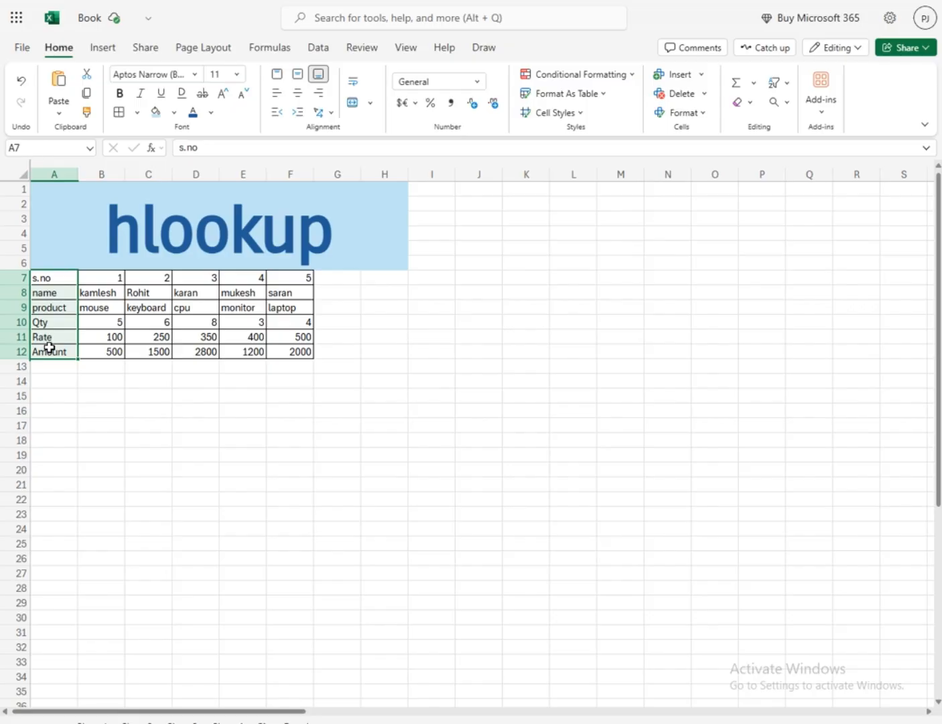
key(ctrl+c)
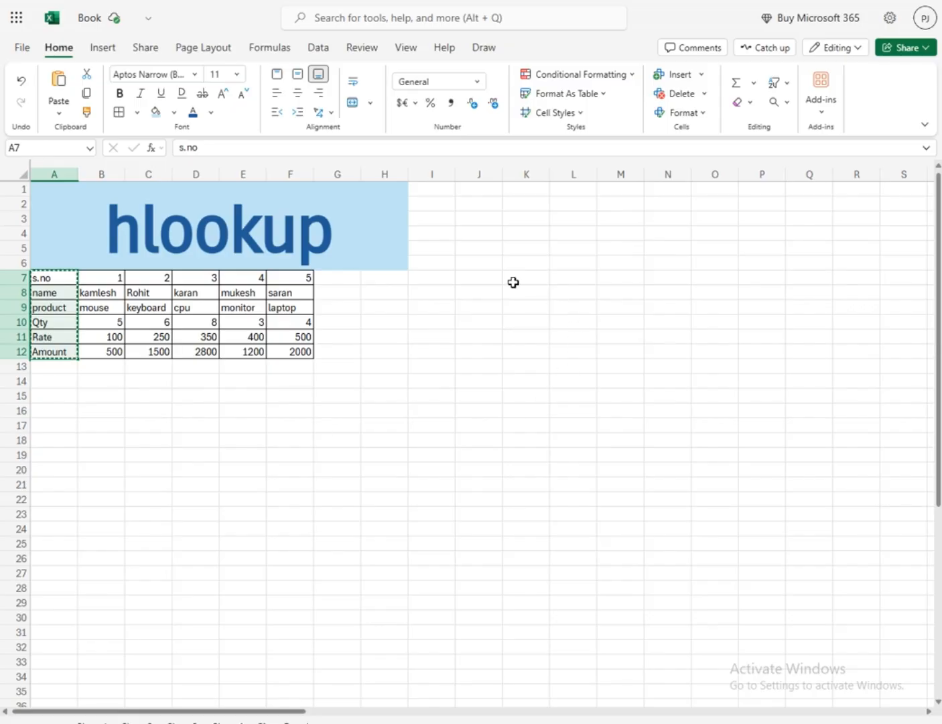
click(489, 291)
key(ctrl+v)
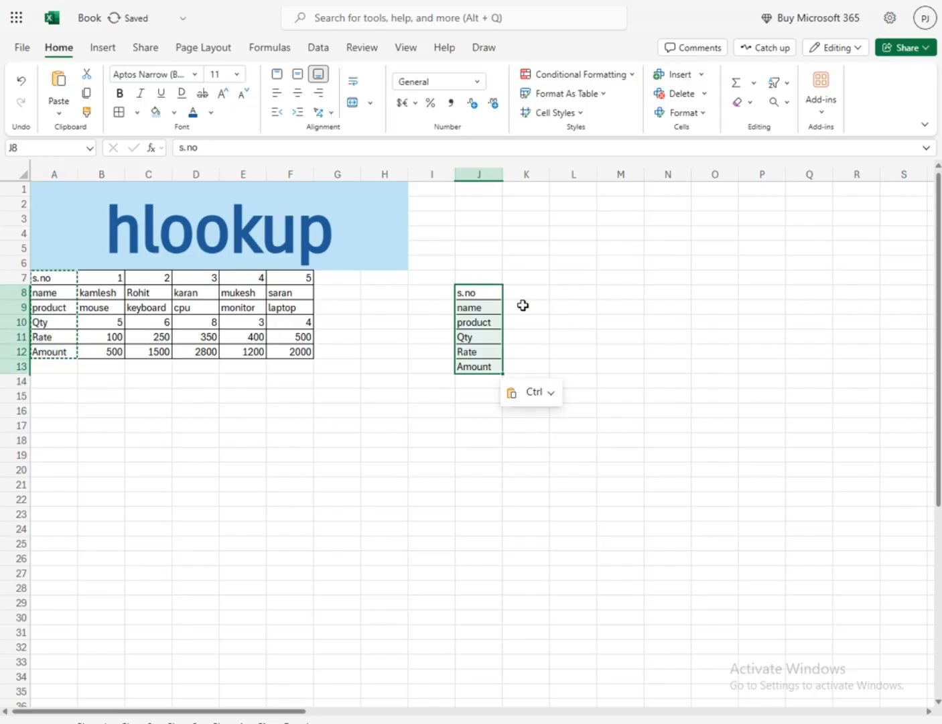
click(553, 303)
click(525, 295)
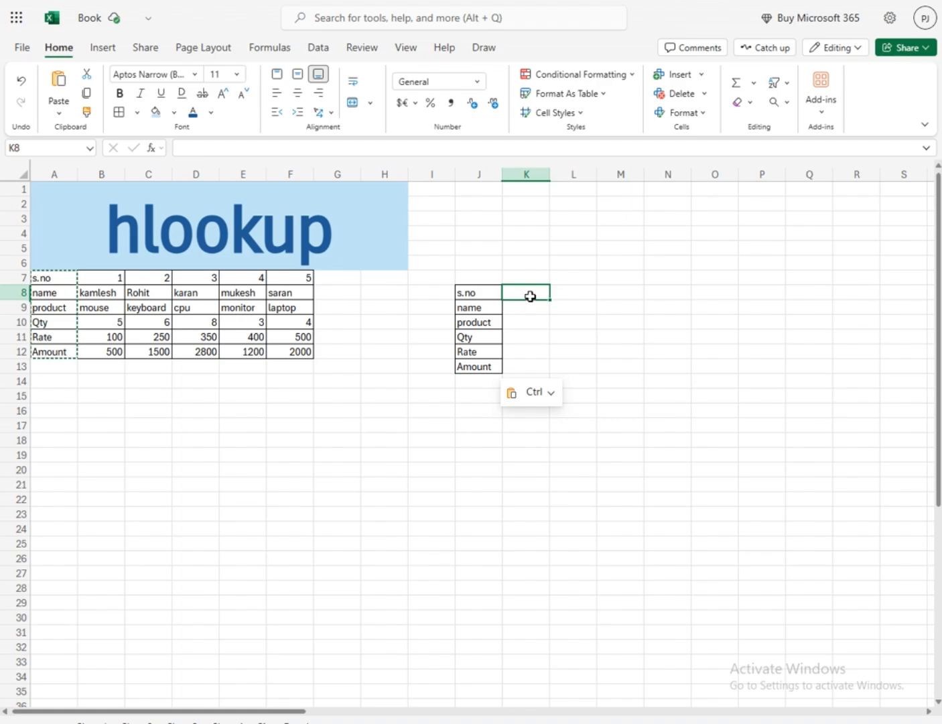
key(Escape)
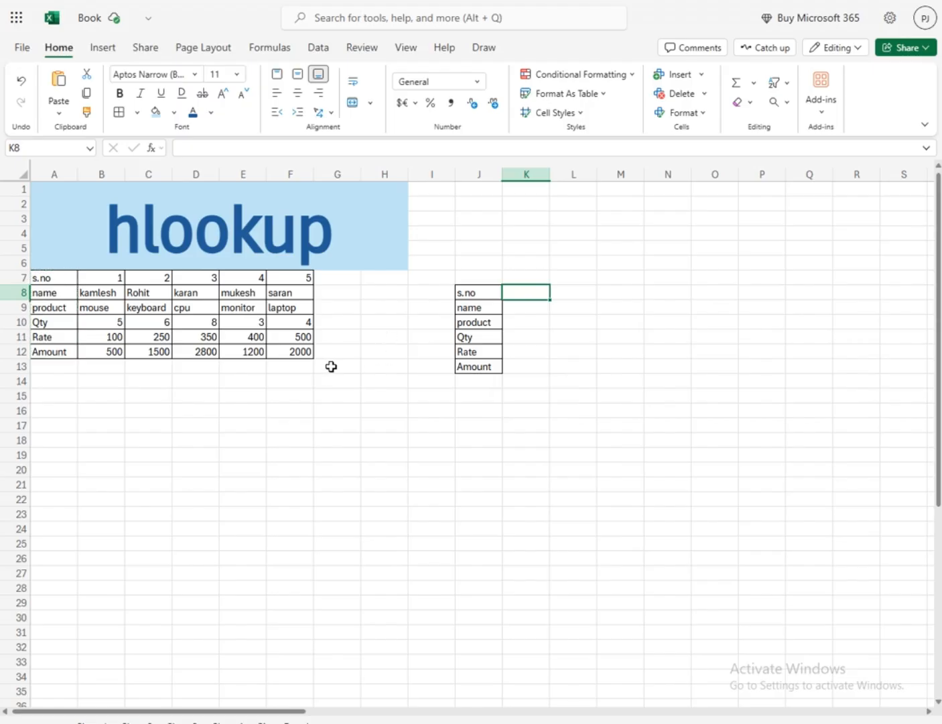
drag(51, 270, 57, 352)
drag(483, 291, 475, 365)
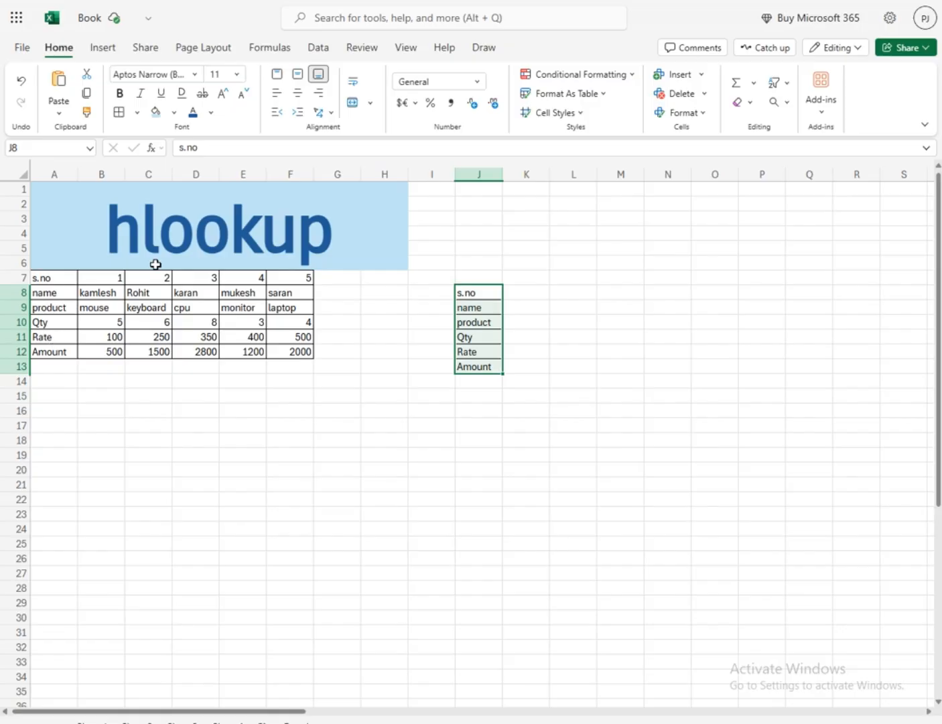
Add list data validation to K8 using the serial numbers in B7:F7 as the source
click(516, 296)
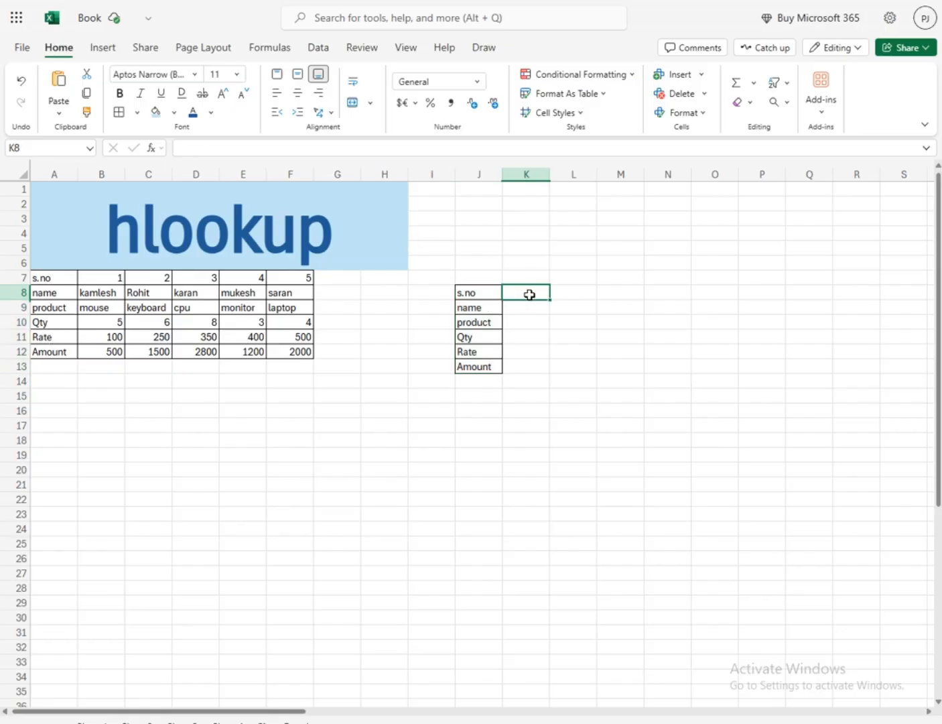
click(318, 48)
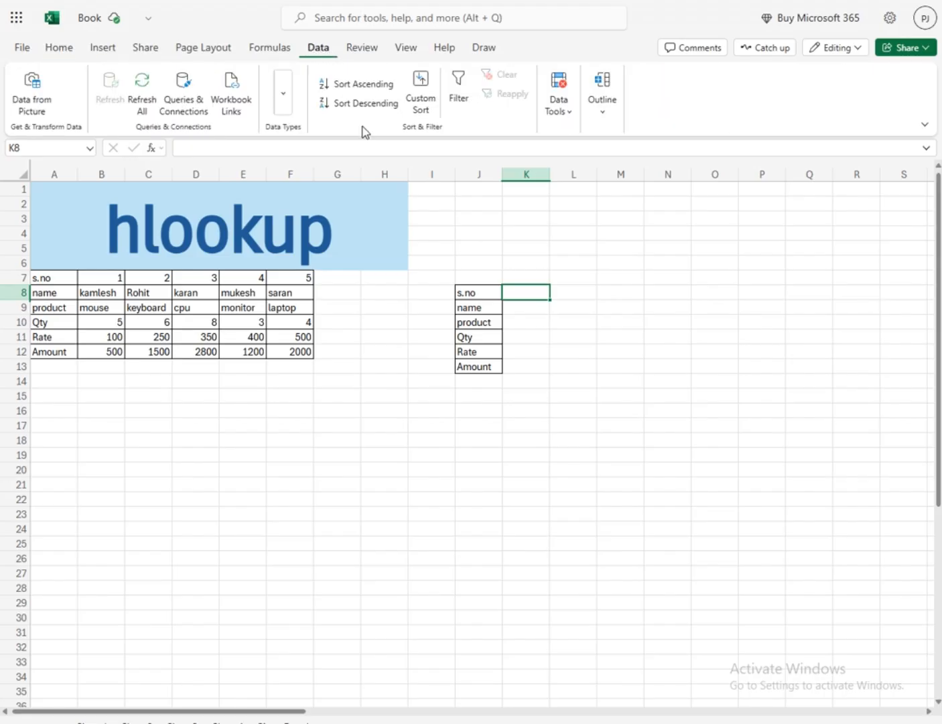
click(567, 115)
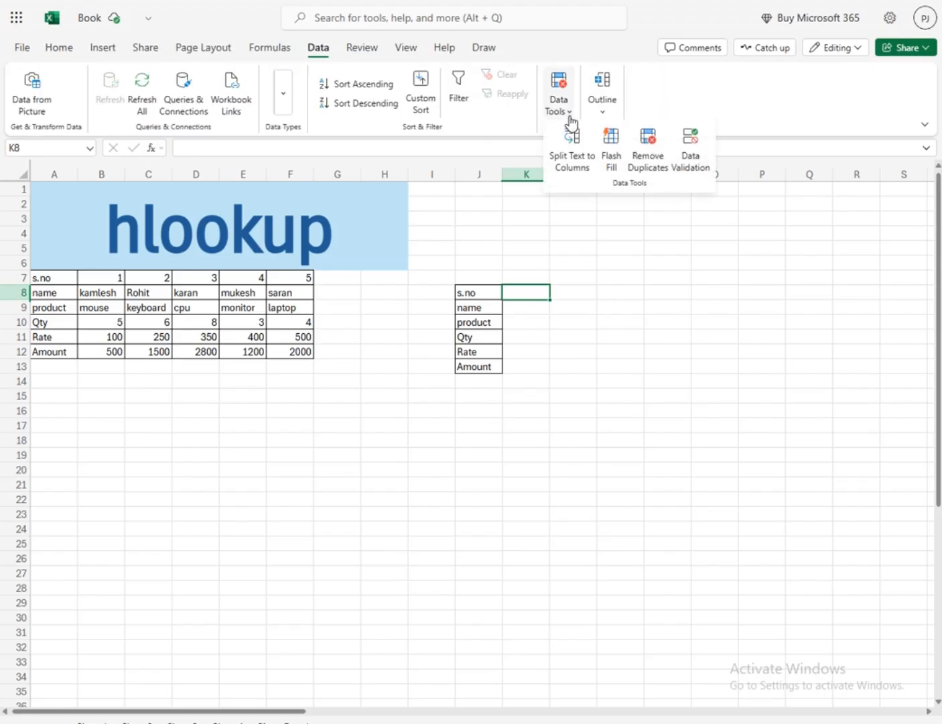
click(691, 164)
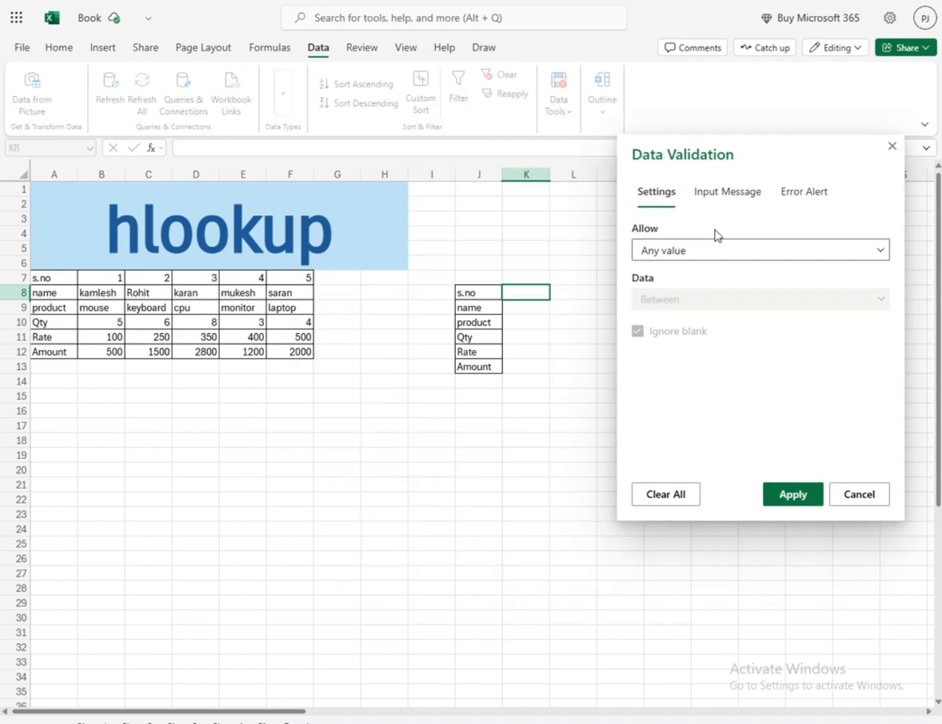
click(706, 246)
click(657, 343)
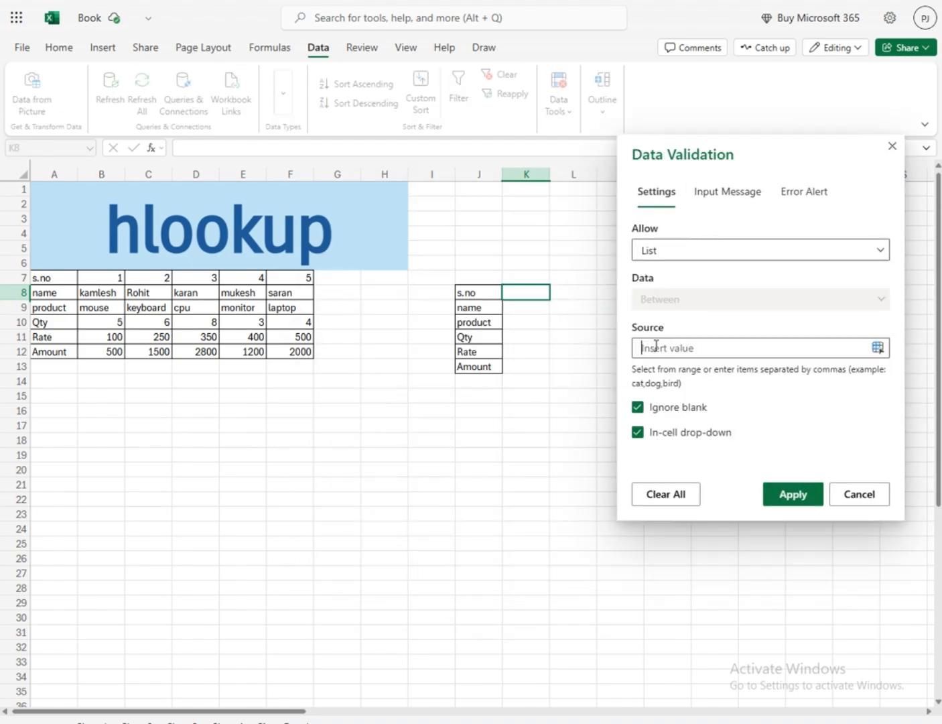
drag(109, 276, 306, 281)
click(779, 495)
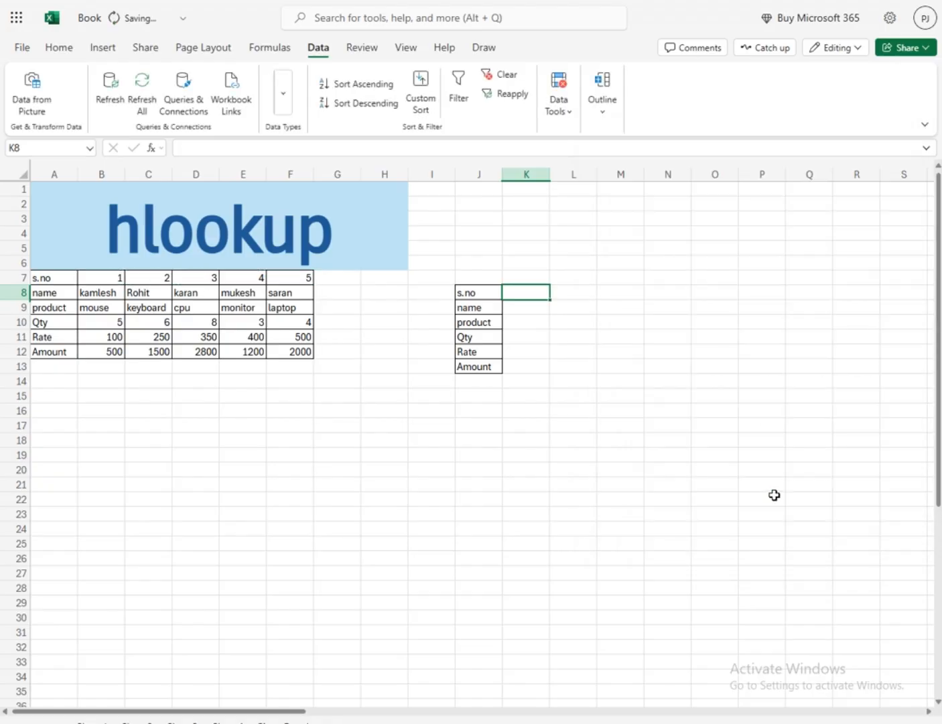
Try the s.no drop-down list in K8 by choosing 2 and then 4
click(557, 293)
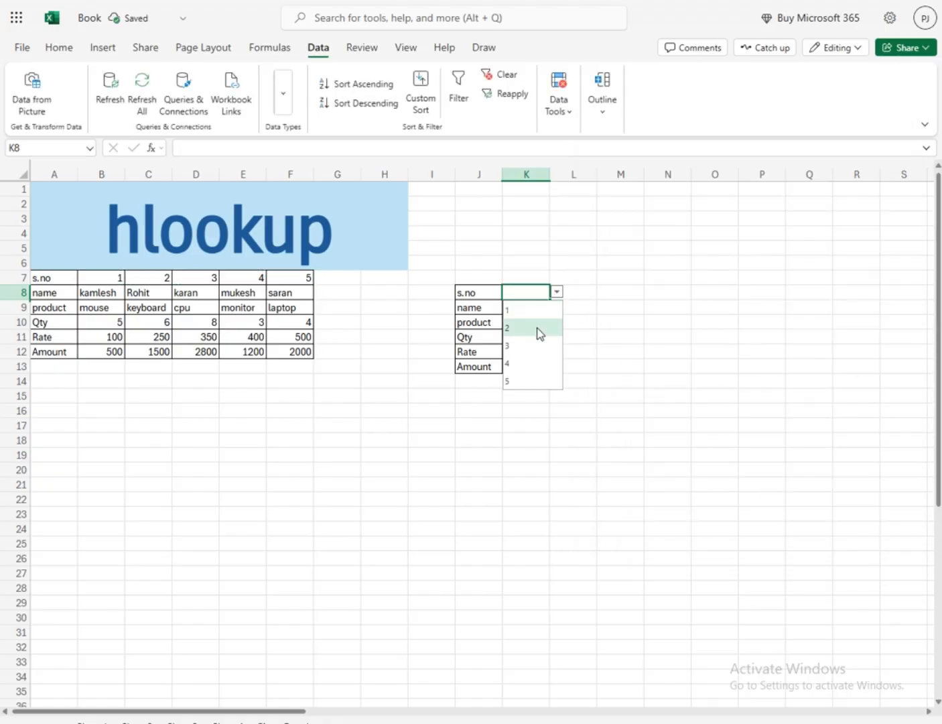
click(538, 328)
click(561, 292)
click(530, 362)
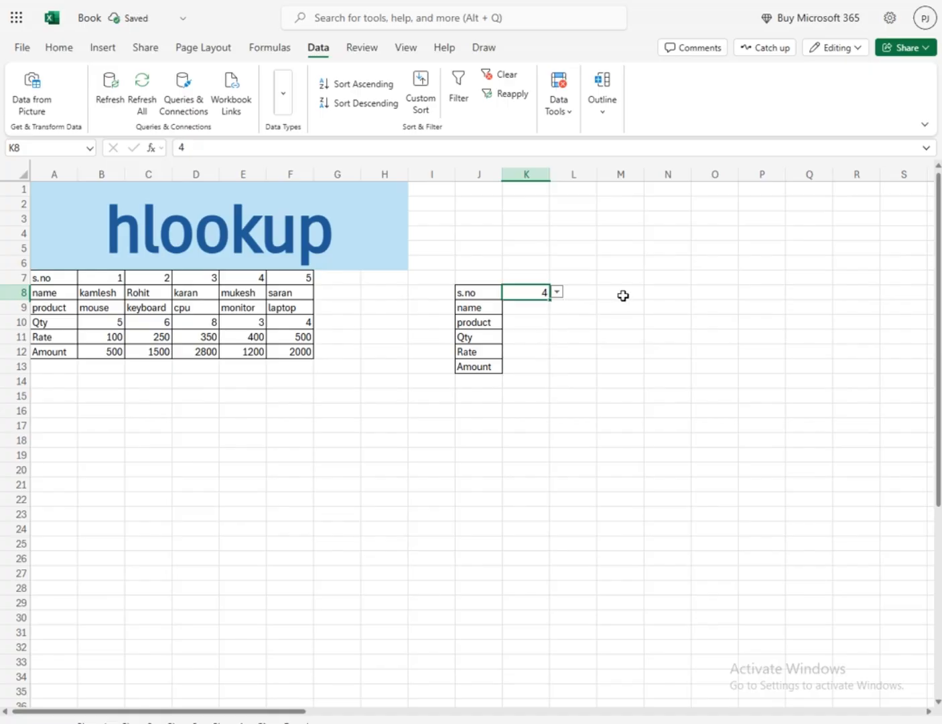
Look up the name in K9 with the formula =HLOOKUP(K8,B7:F12,2,0)
click(518, 311)
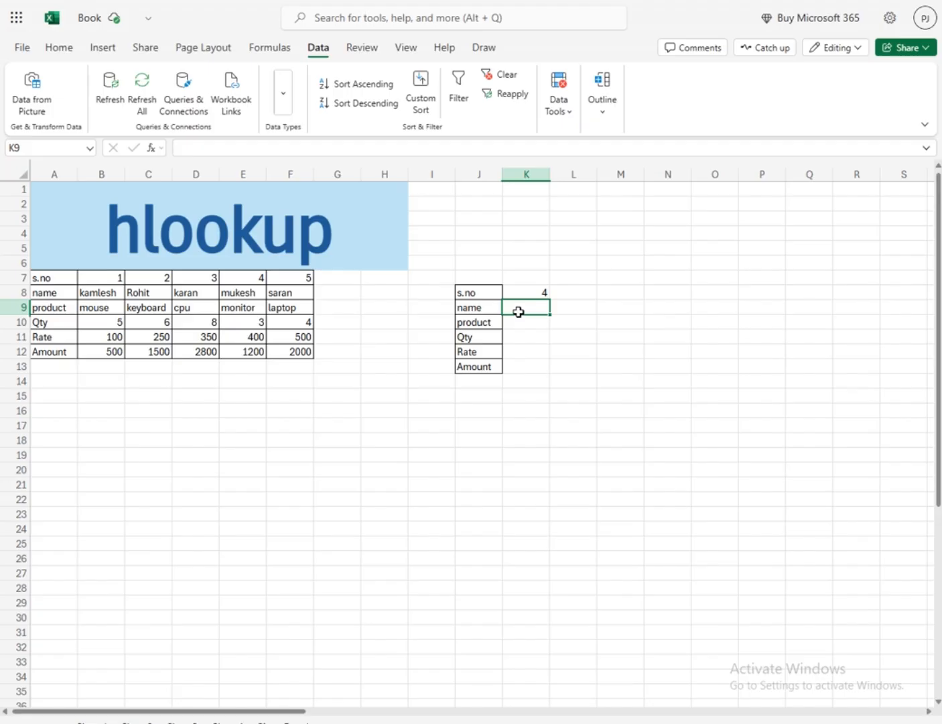
text(=h)
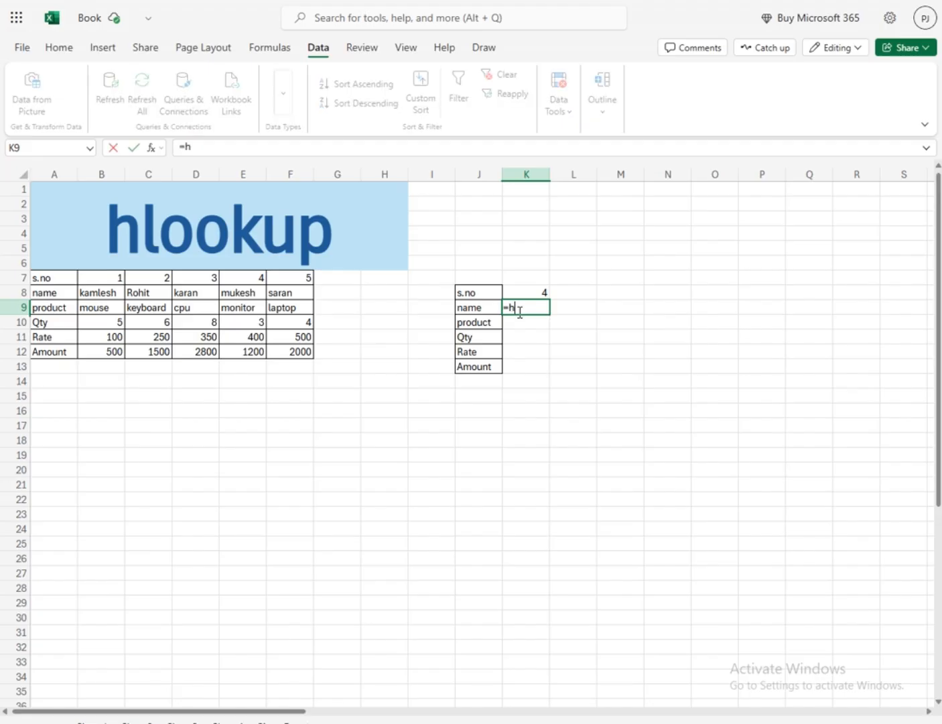
text(lo)
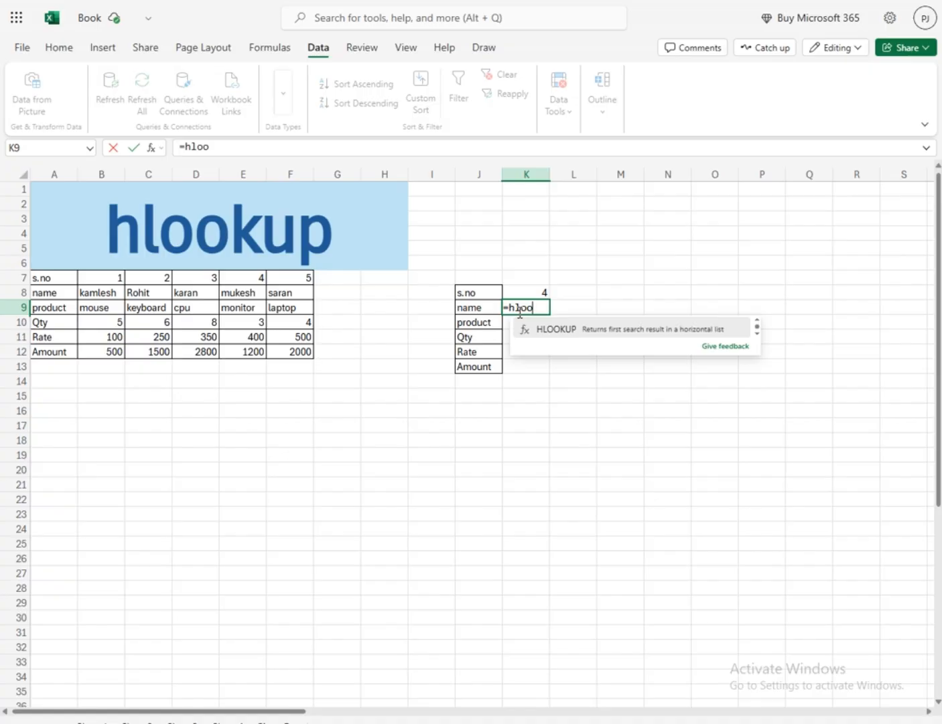
text(o)
key(Tab)
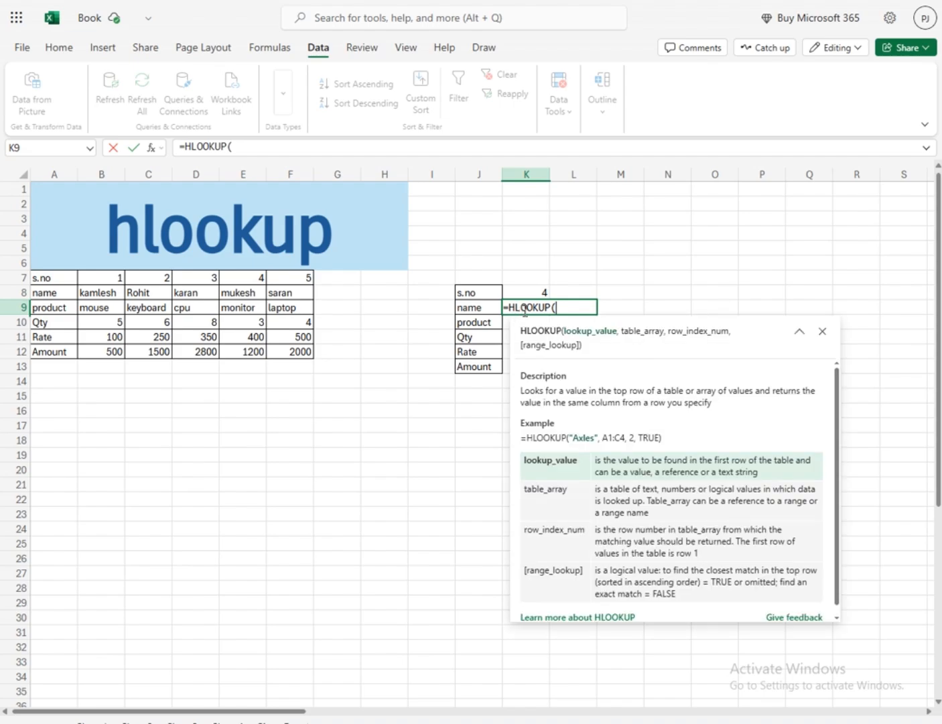
click(531, 292)
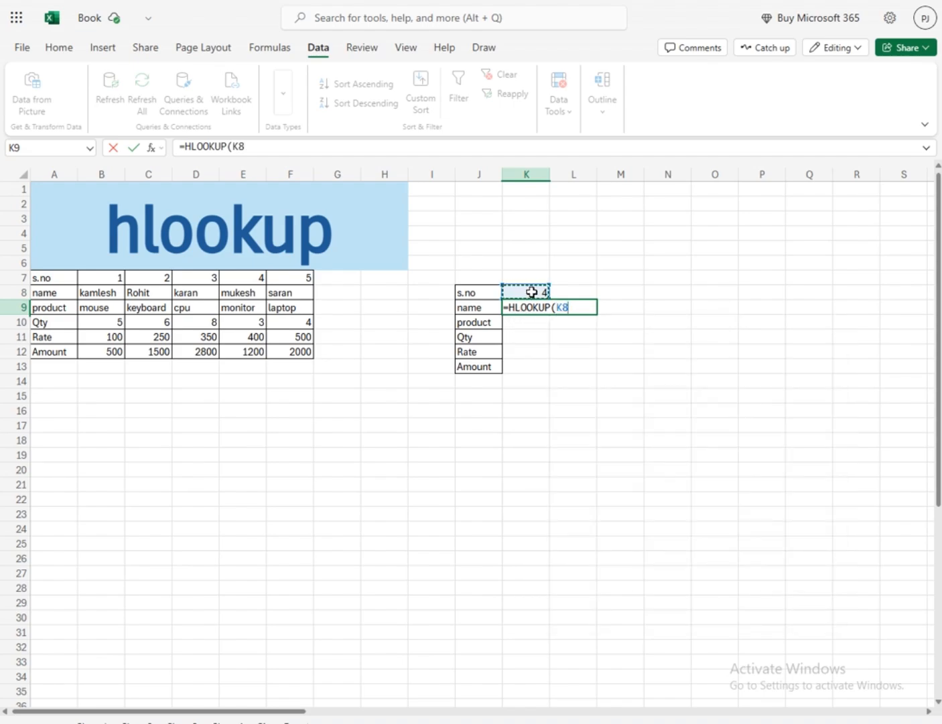
text(,)
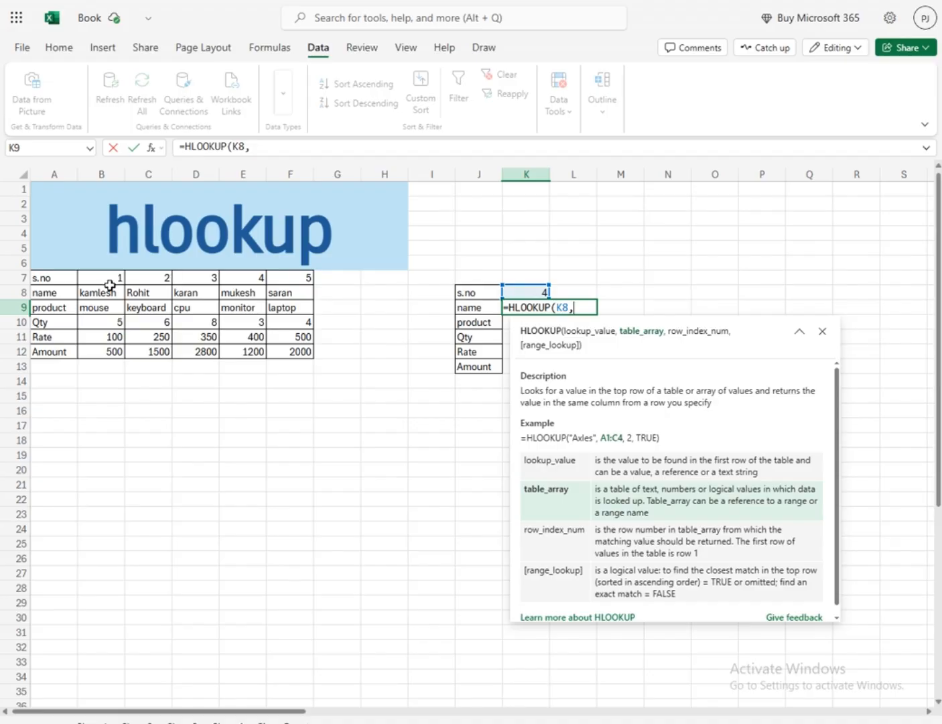
drag(109, 280, 293, 357)
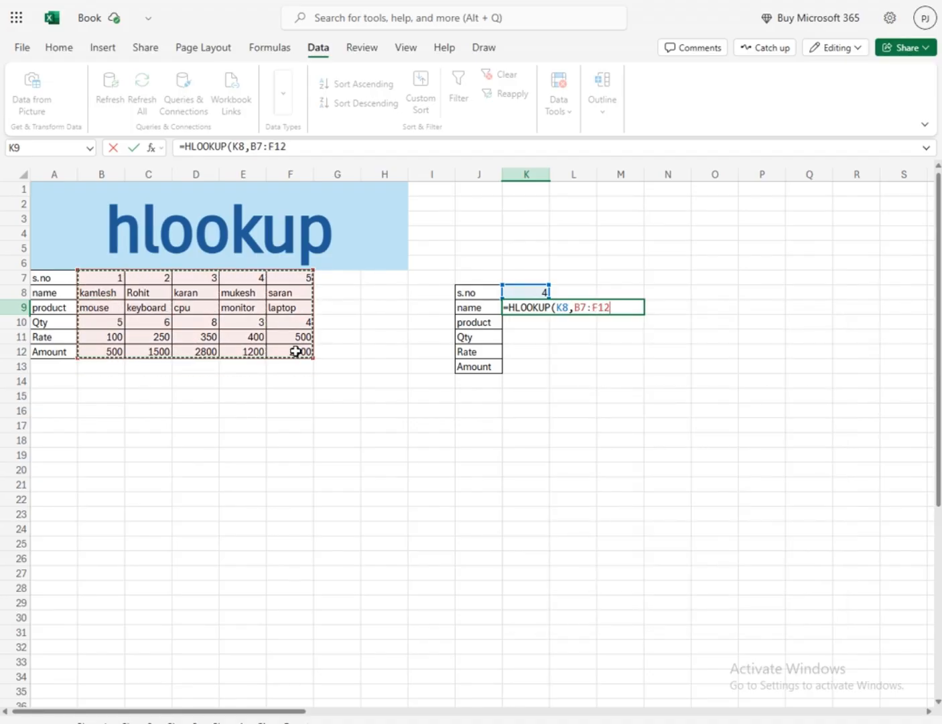
text(,2,0)
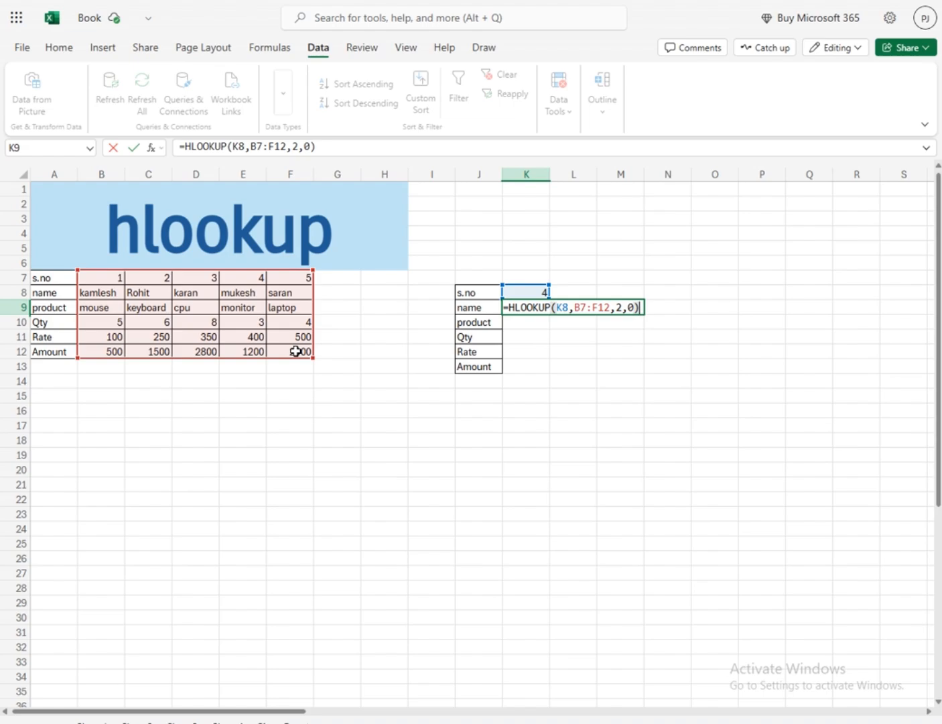
key(Return)
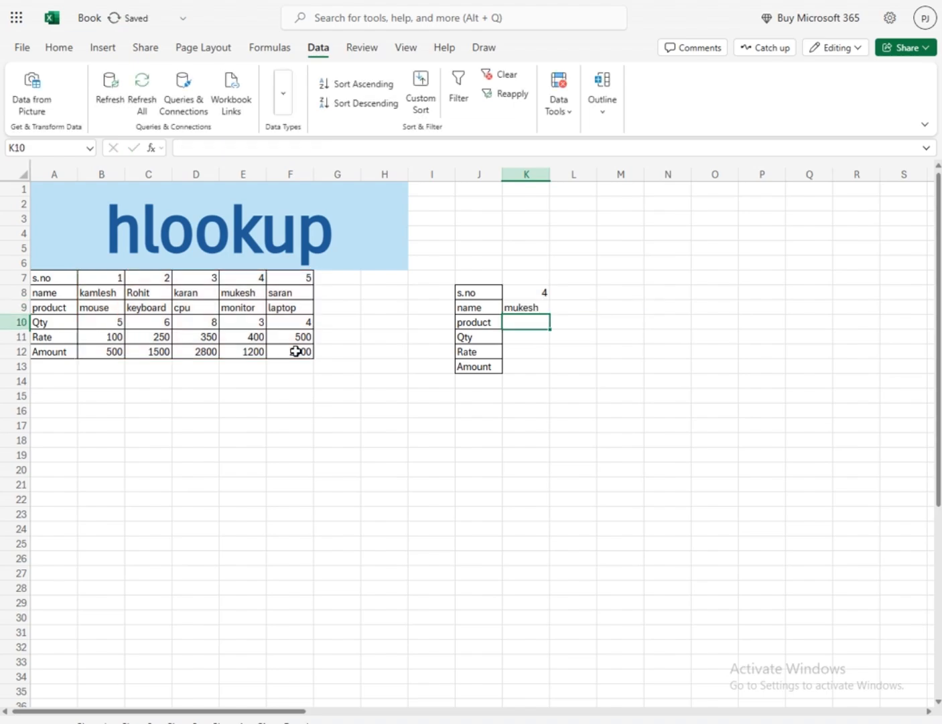
Fill the HLOOKUP formula from K9 down to K13
click(546, 308)
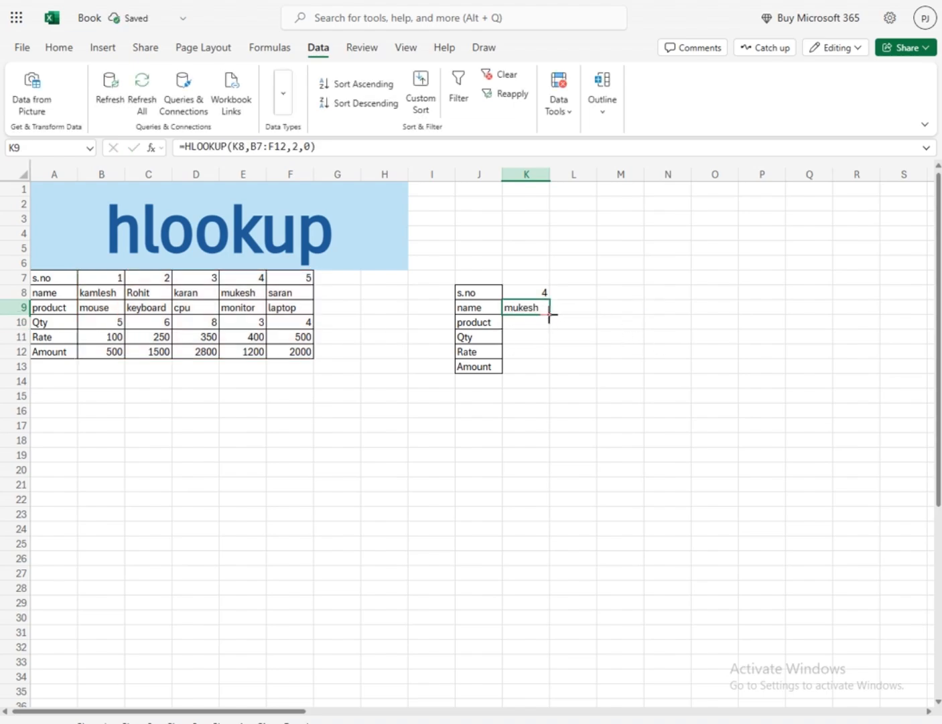
drag(549, 314, 544, 368)
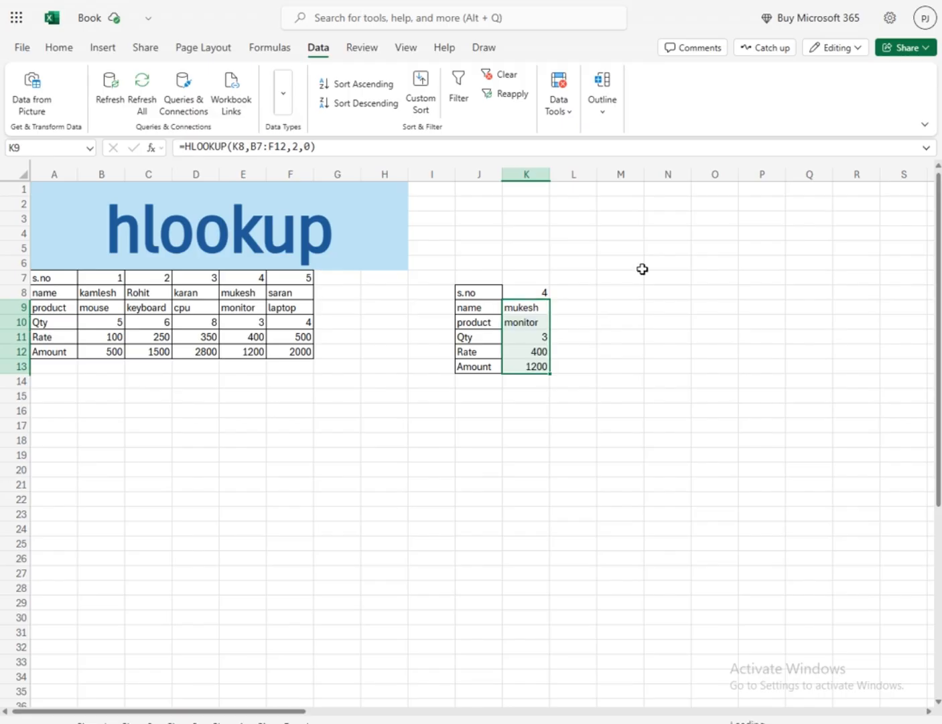
Choose serial number 1 from the drop-down list in K8 and check the lookup formula in K9
click(563, 292)
click(525, 292)
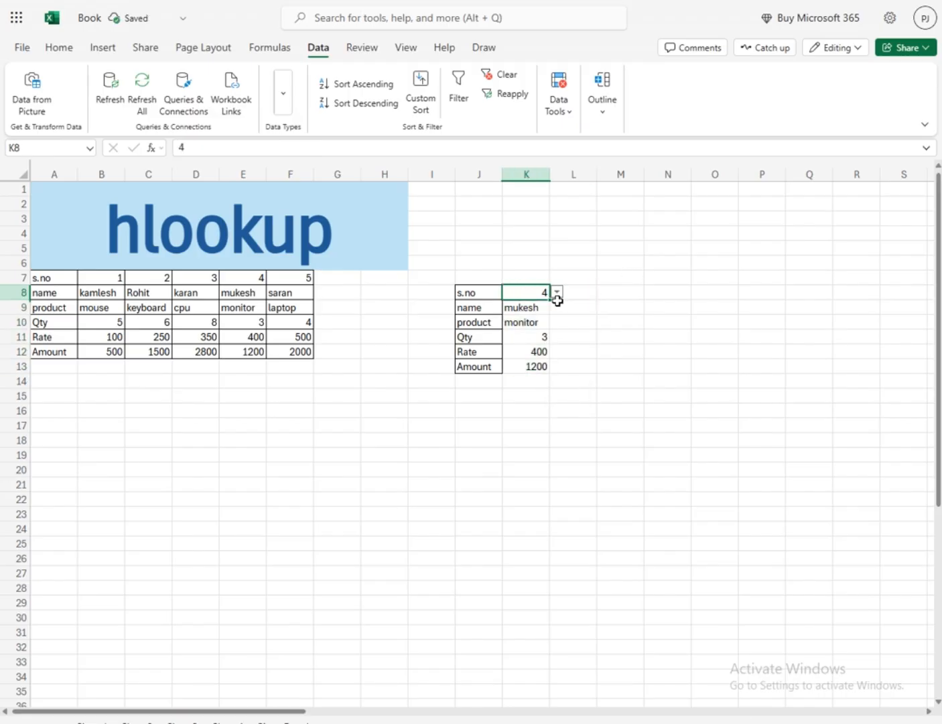
click(557, 298)
click(524, 309)
click(648, 325)
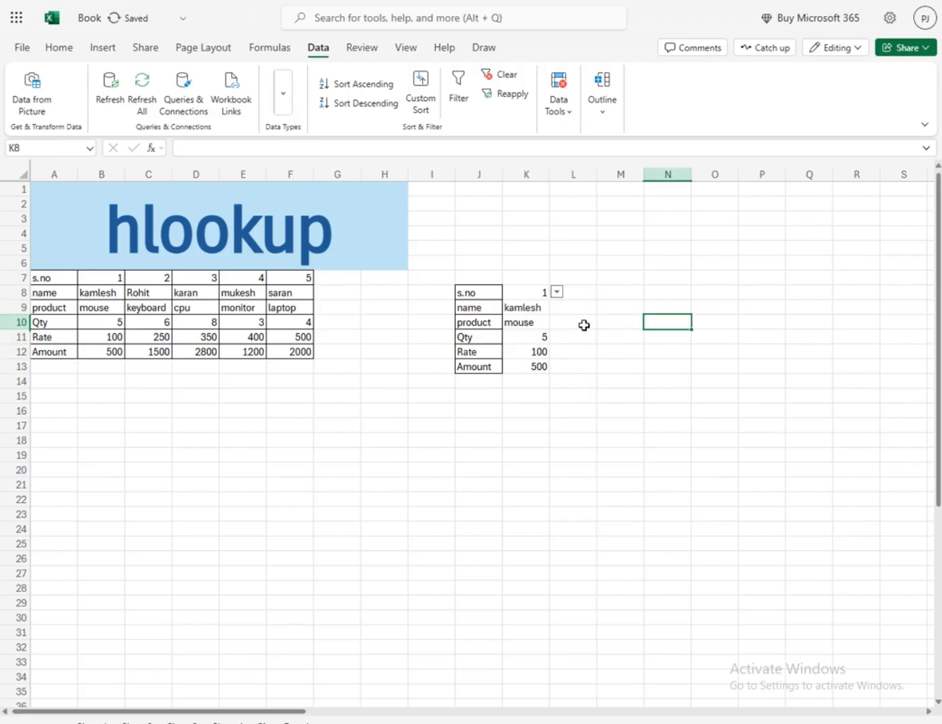
click(534, 309)
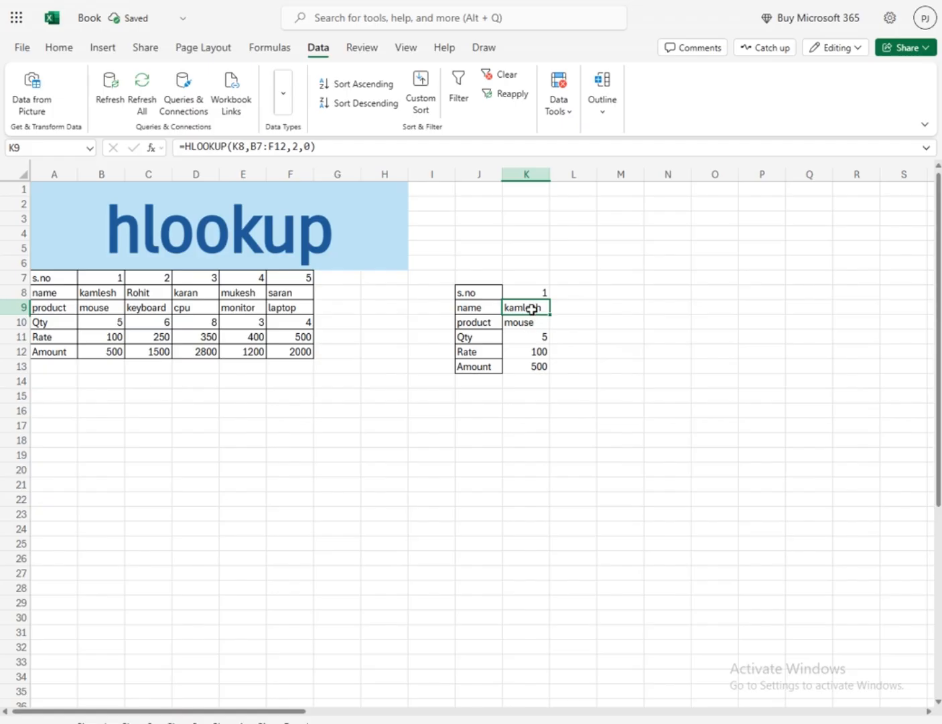
Center the lookup values in K8:K13 both horizontally and vertically
drag(529, 294, 536, 363)
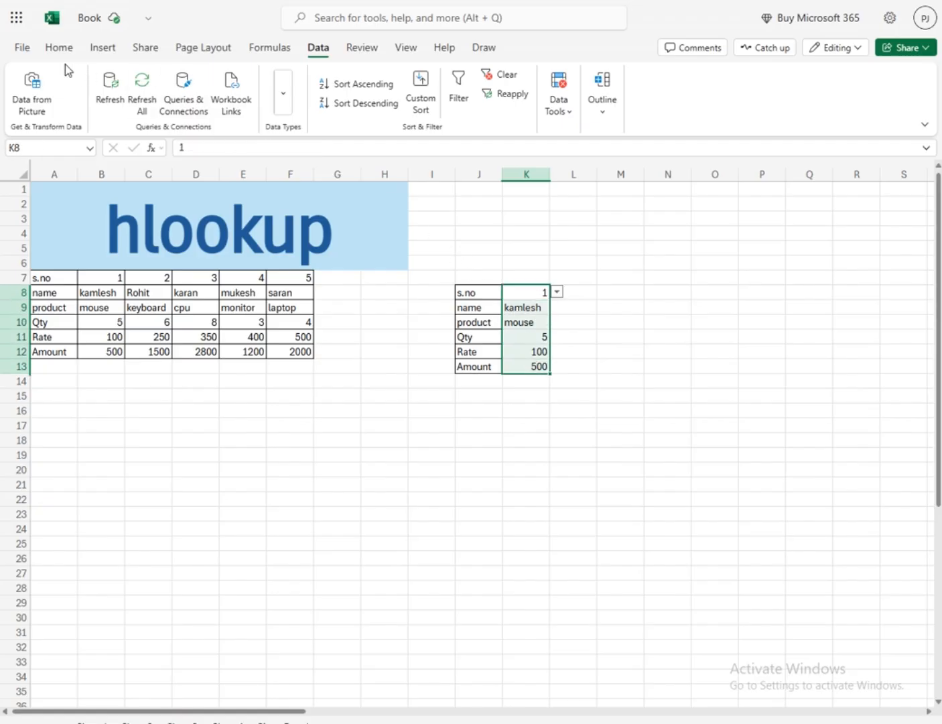
click(59, 47)
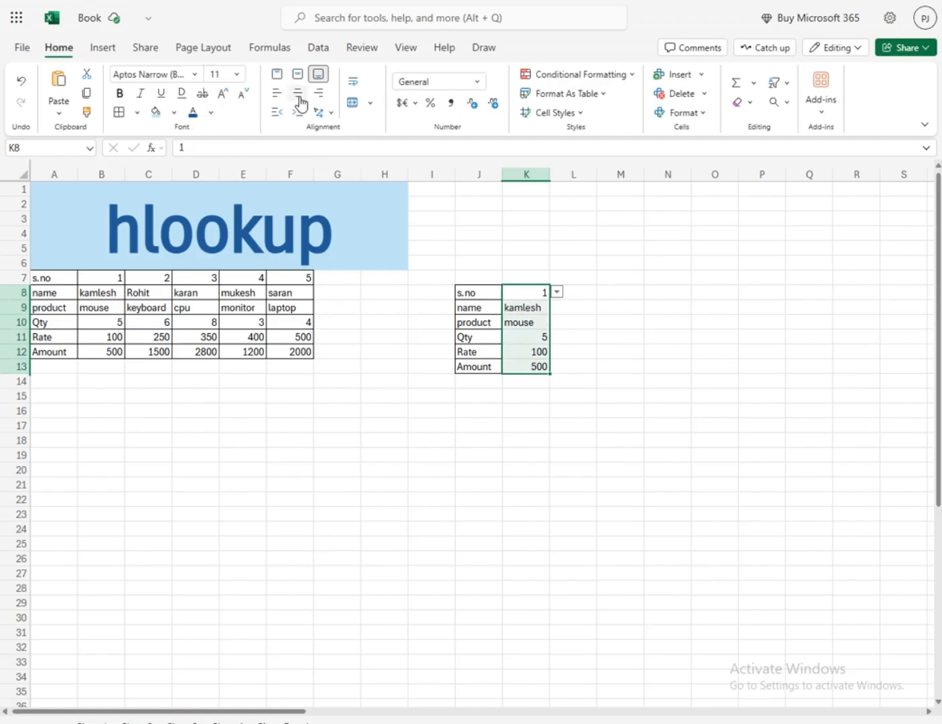
click(299, 95)
click(622, 365)
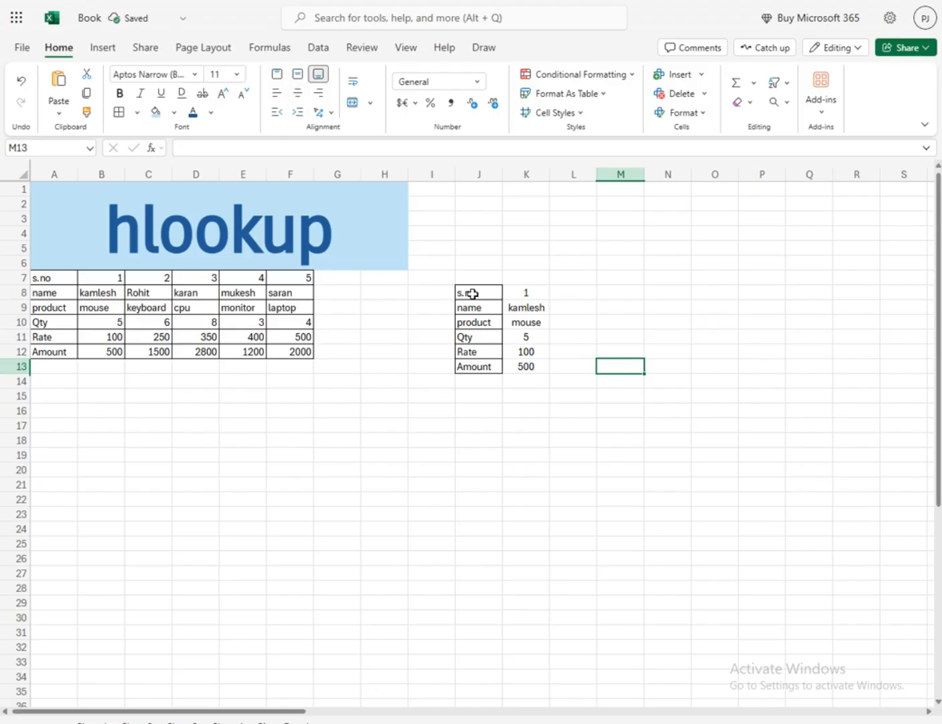
Select the s.no drop-down cell K8 in the lookup block
click(567, 295)
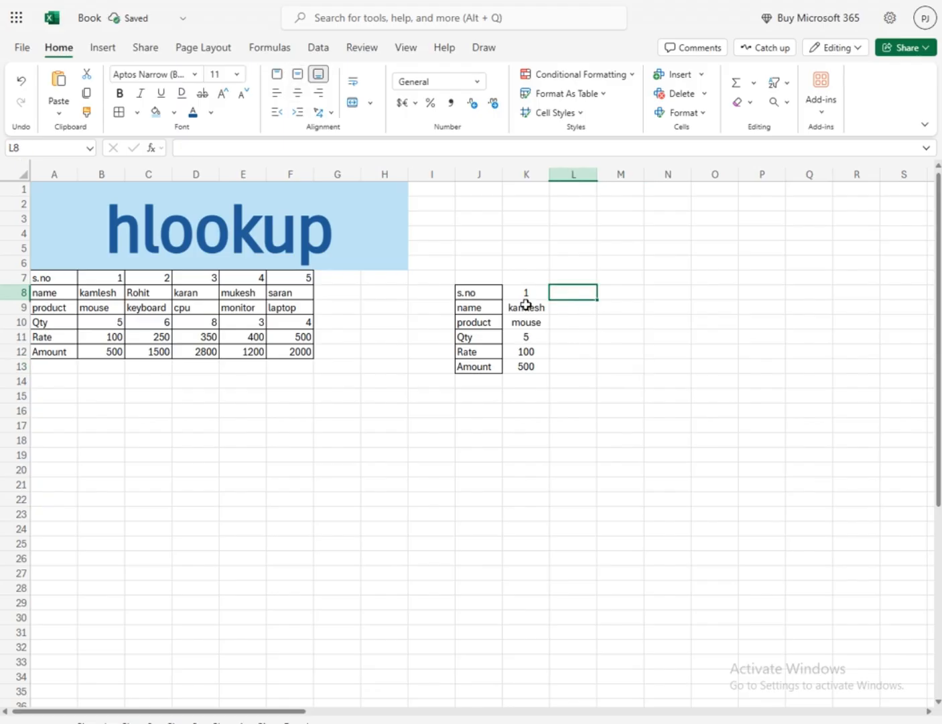
click(539, 293)
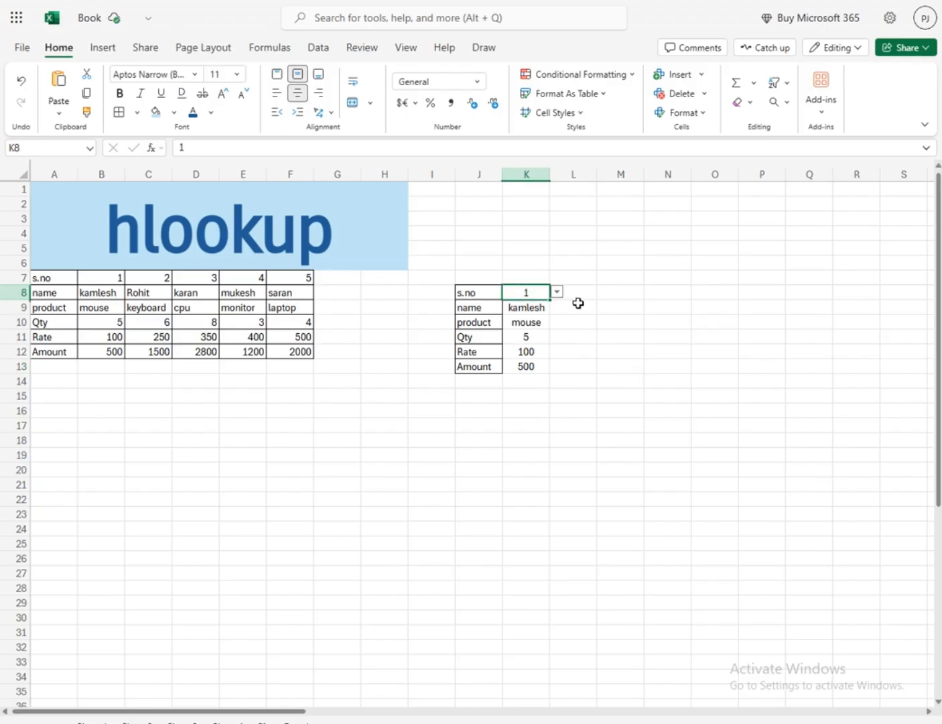